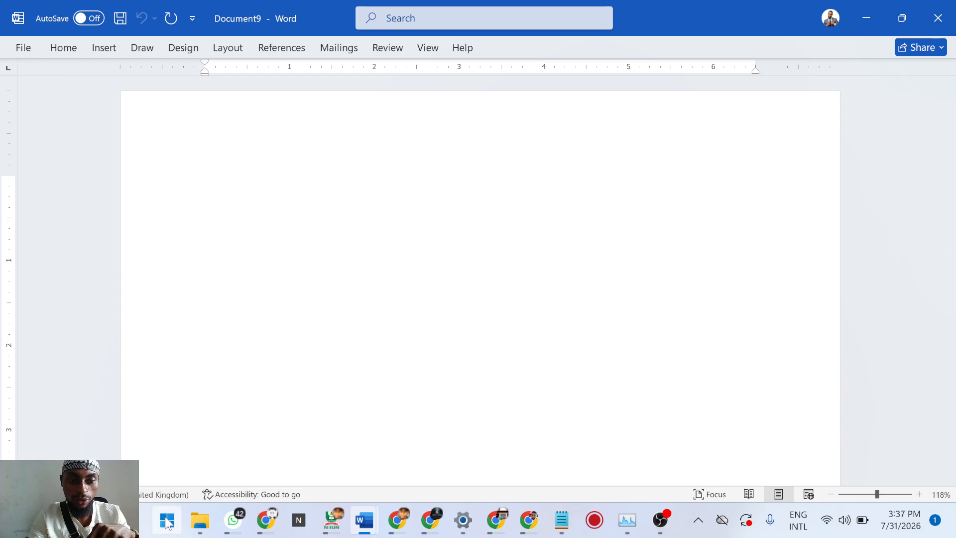
- Launch Word through the Start menu search and create a new blank document (Document10)
click(168, 521)
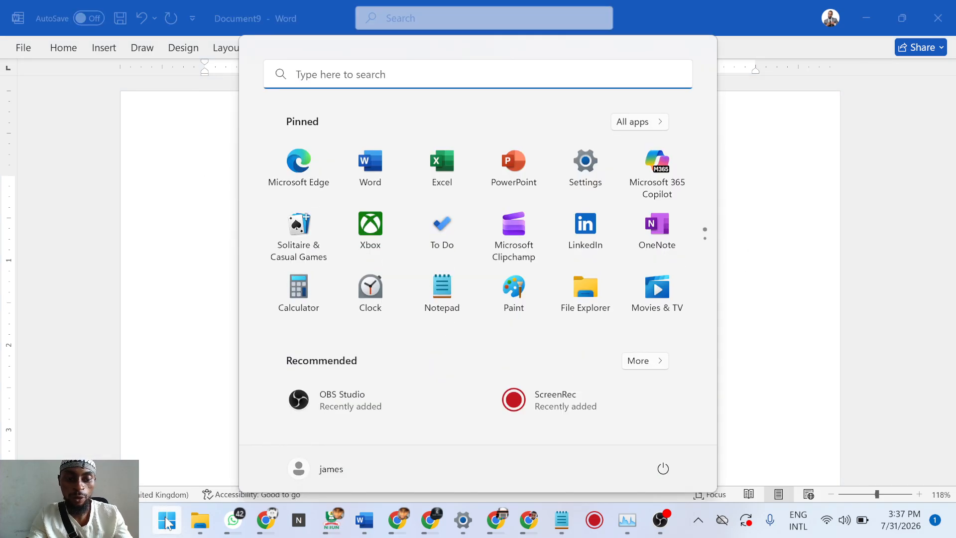
text(word)
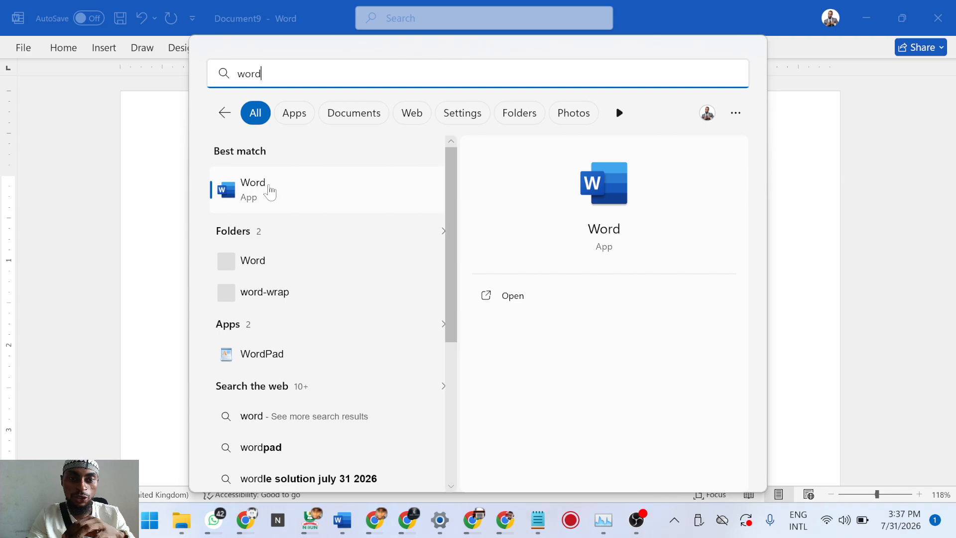
click(256, 202)
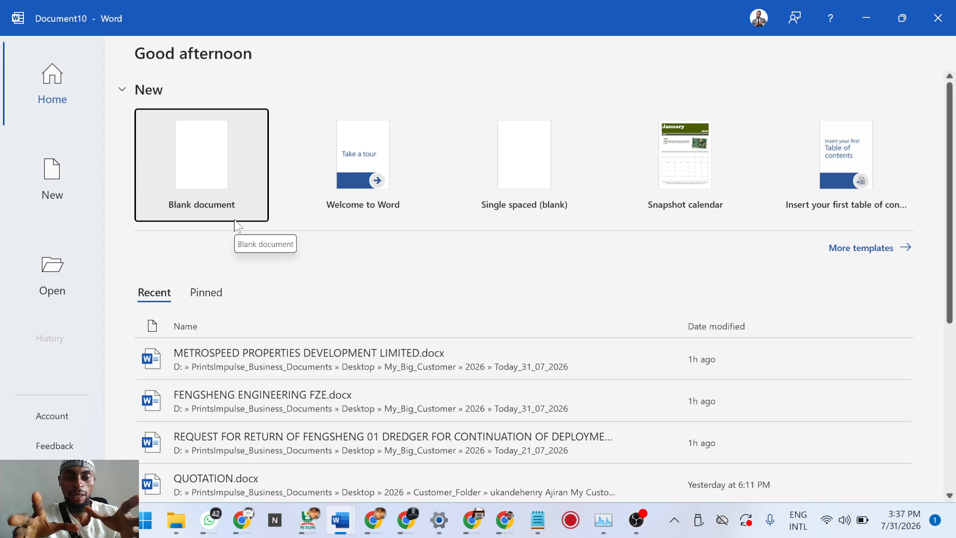
click(200, 162)
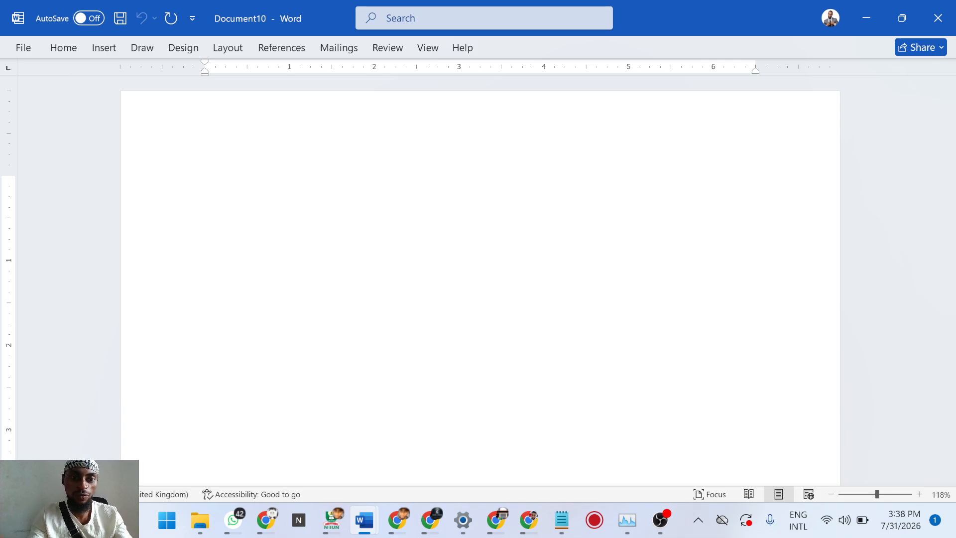
- Type the heading 'CodeVerseHub ICT Academy' and start a new line
text(CodeV)
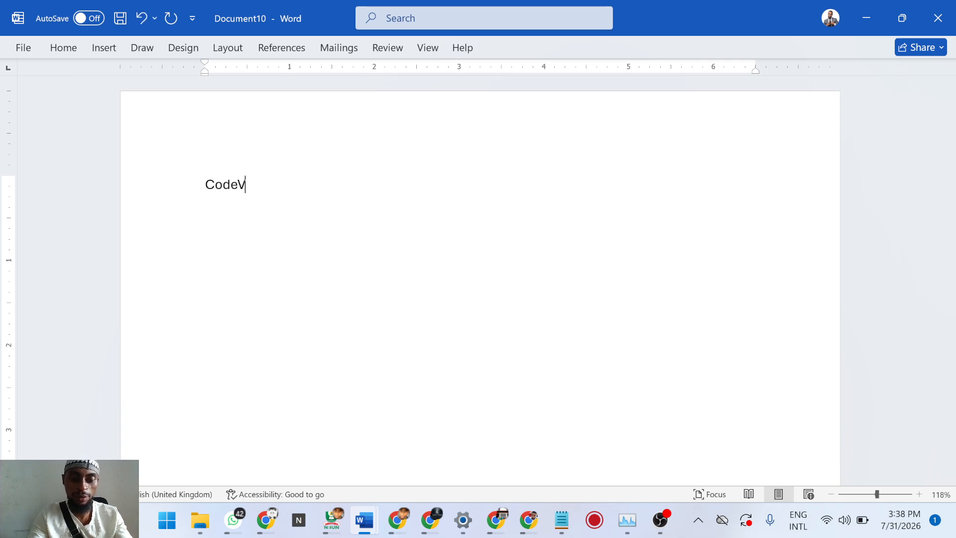
text(erseHub)
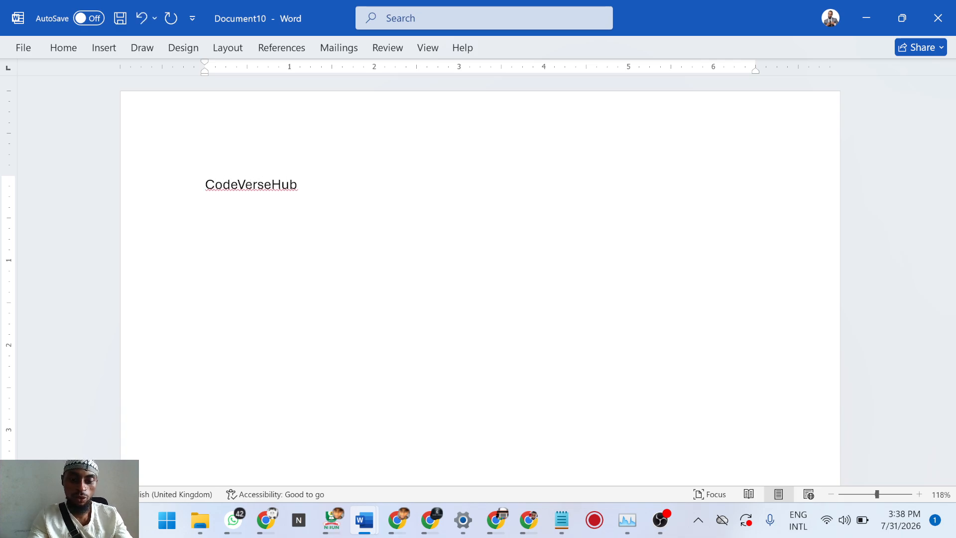
text( ICT Ad)
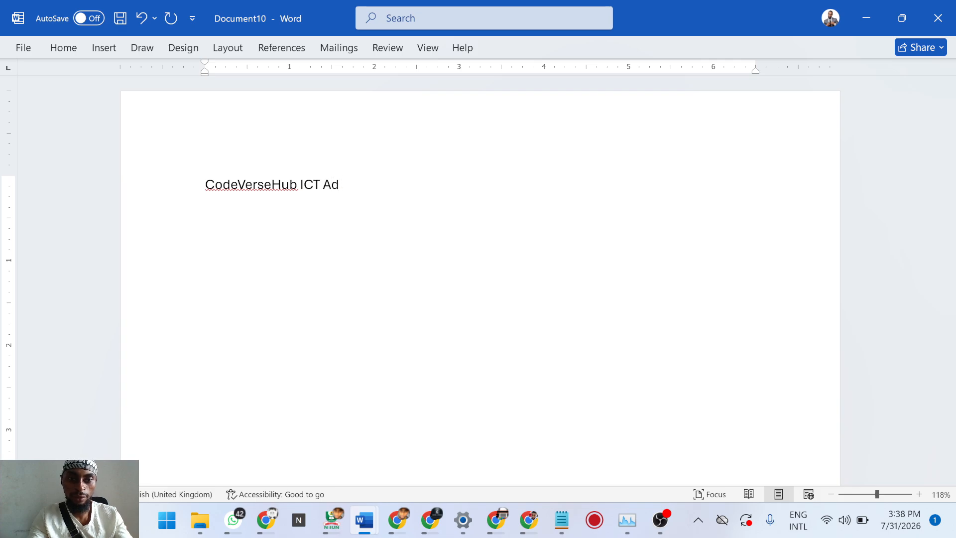
text(c)
key(BackSpace)
key(BackSpace)
text(cademy)
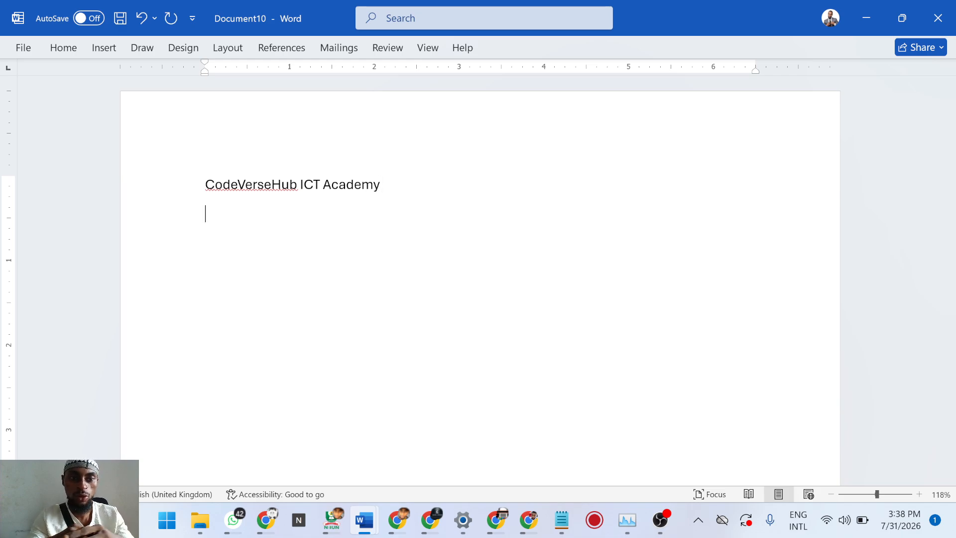
key(Return)
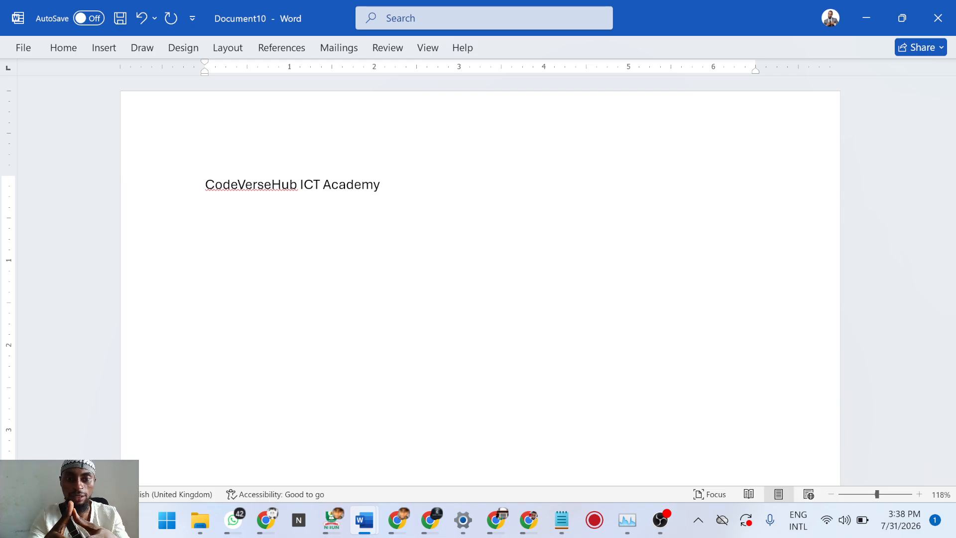
text(1)
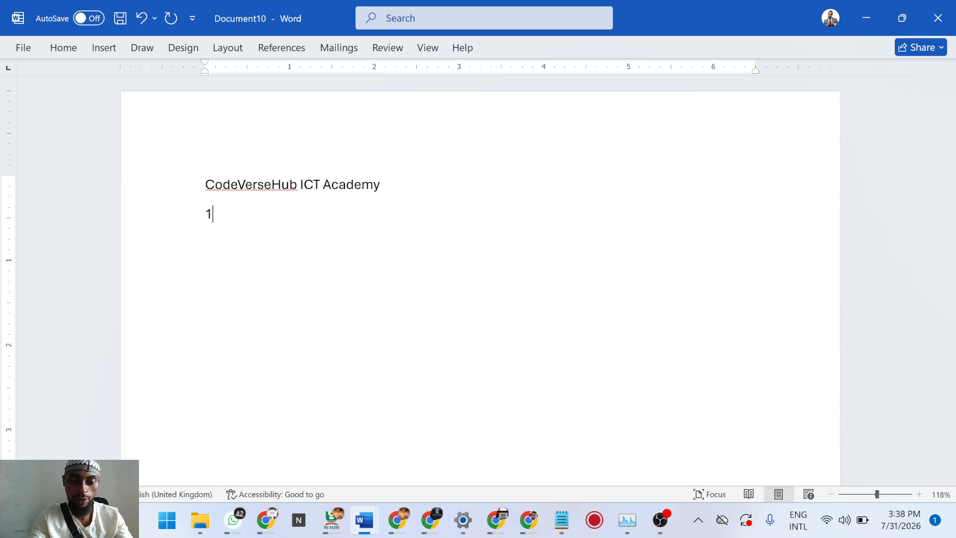
text(5, Admira)
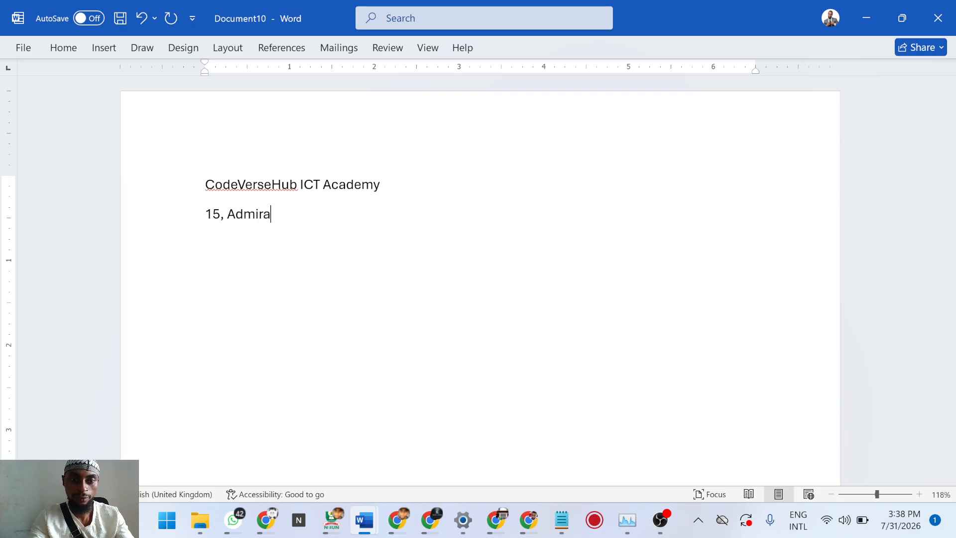
text(lty Way)
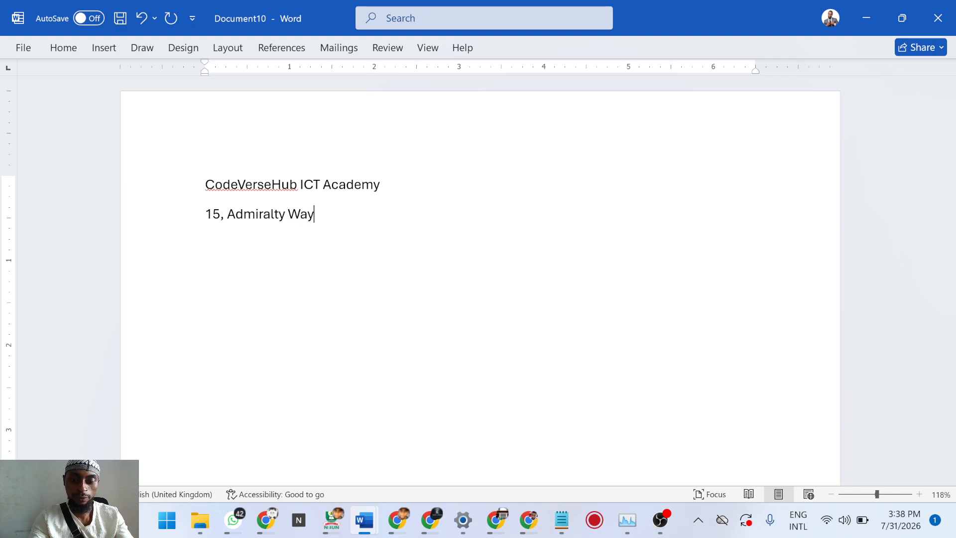
text(, Lekki)
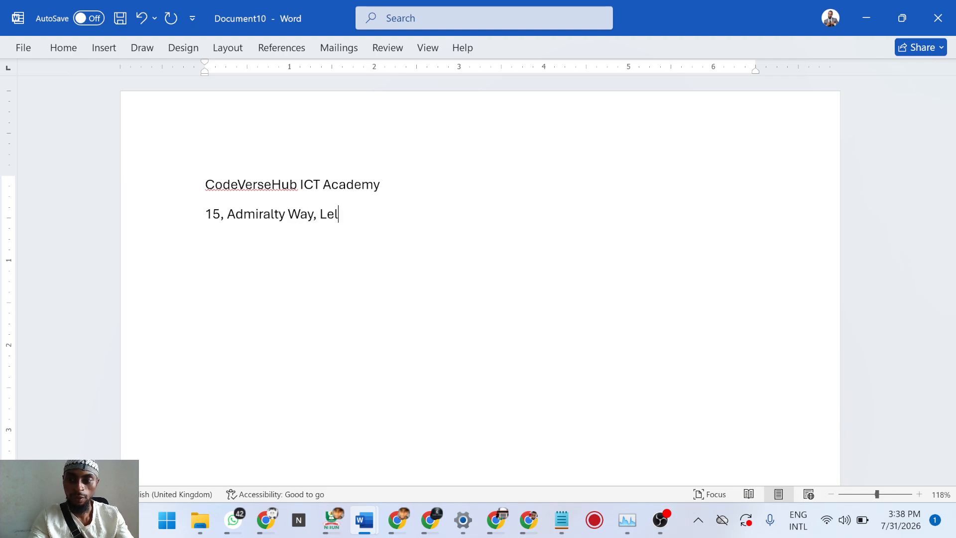
key(BackSpace)
key(BackSpace)
key(BackSpace)
text(kk)
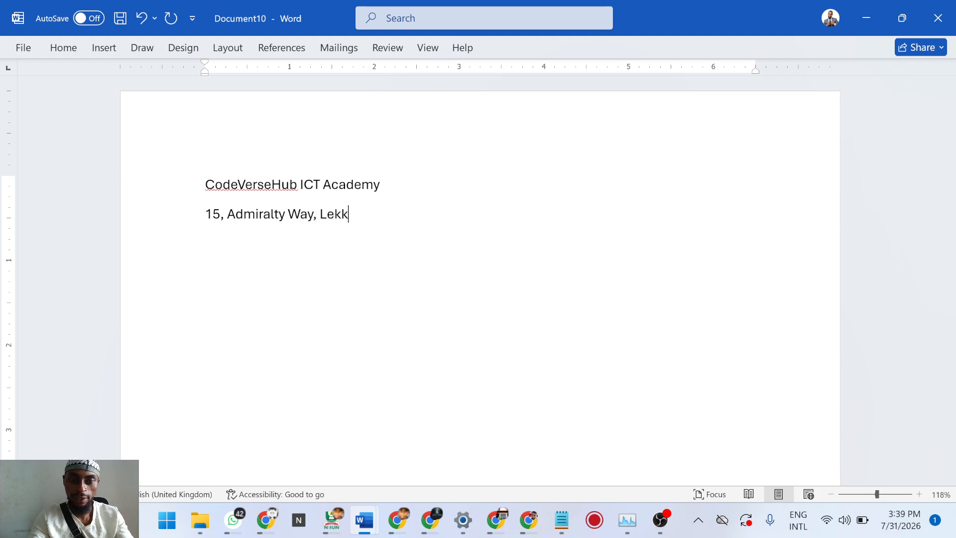
text(i, Lagos.)
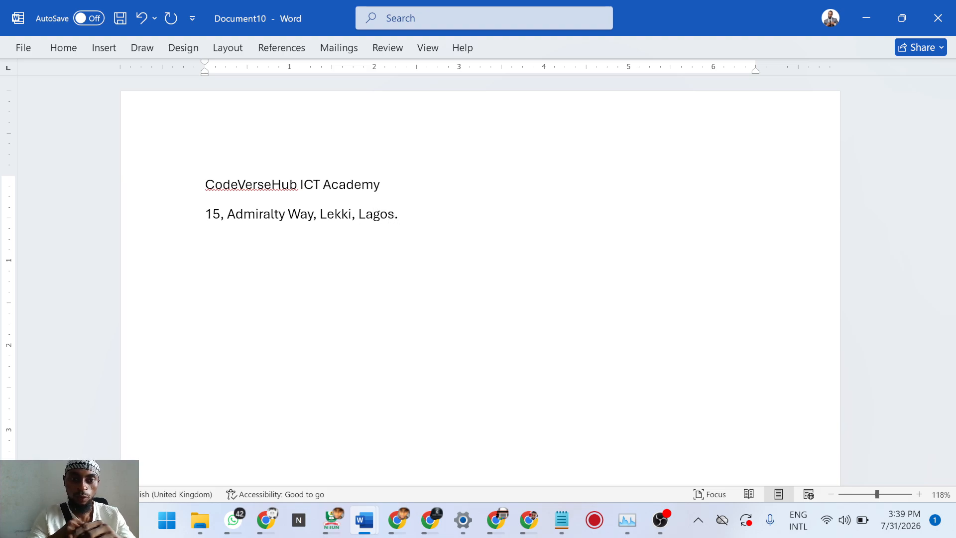
click(320, 214)
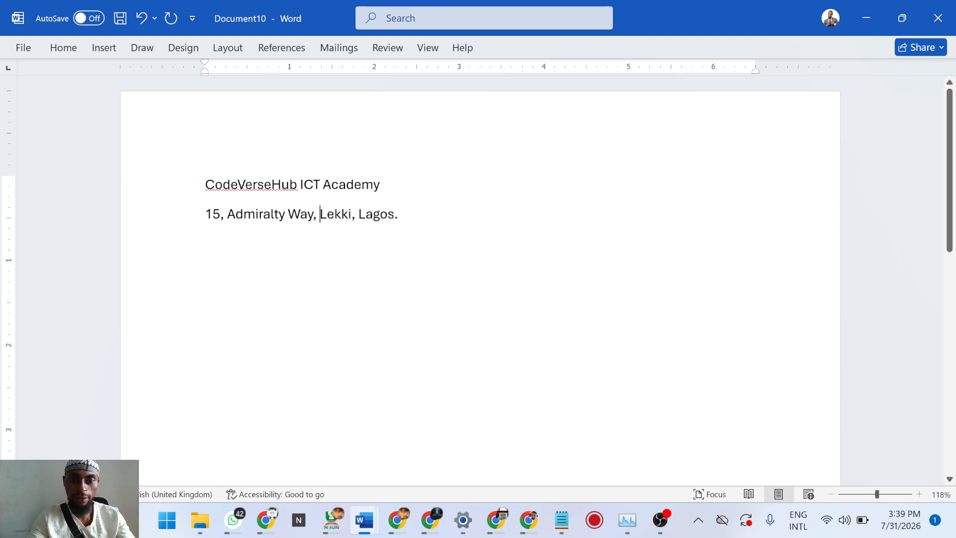
key(Return)
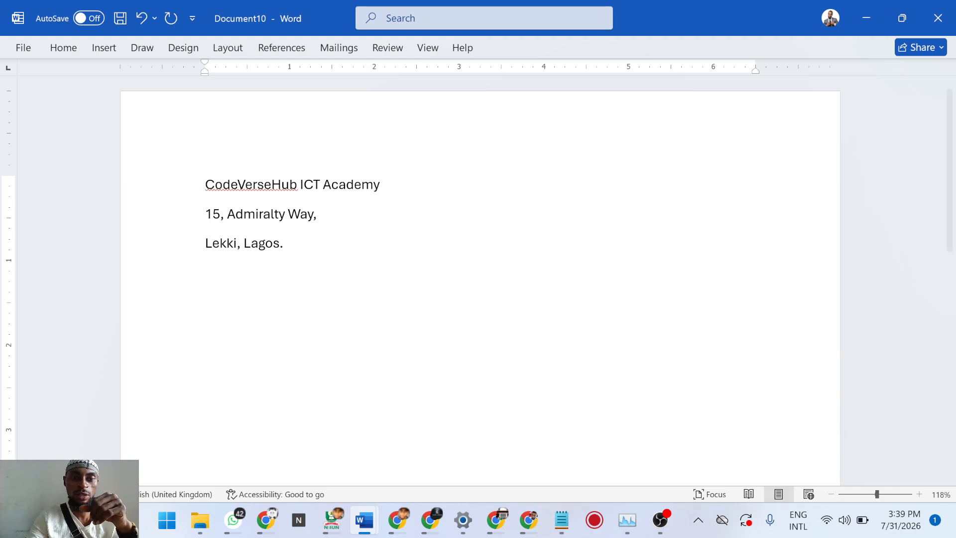
- Centre and indent the three sender address lines toward the right side of the page
drag(291, 245, 202, 186)
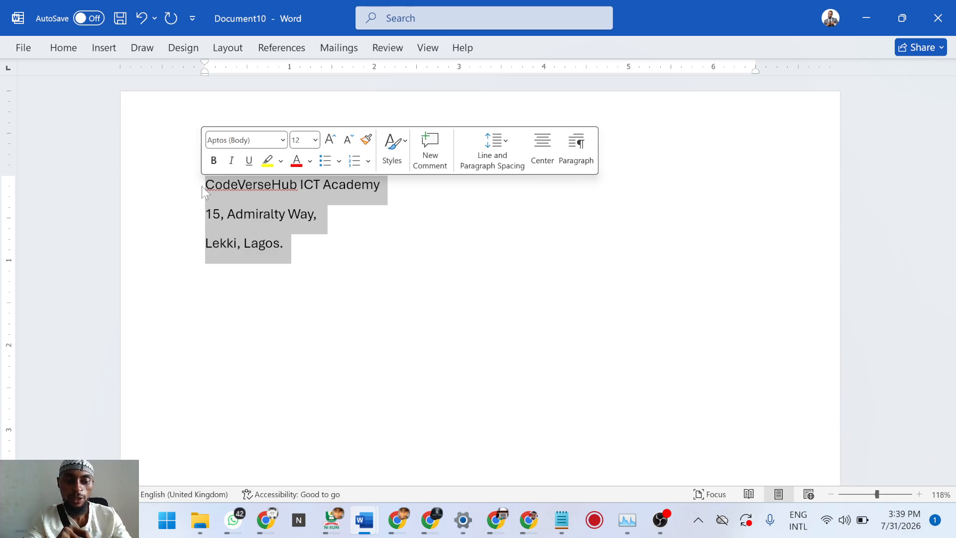
key(ctrl+e)
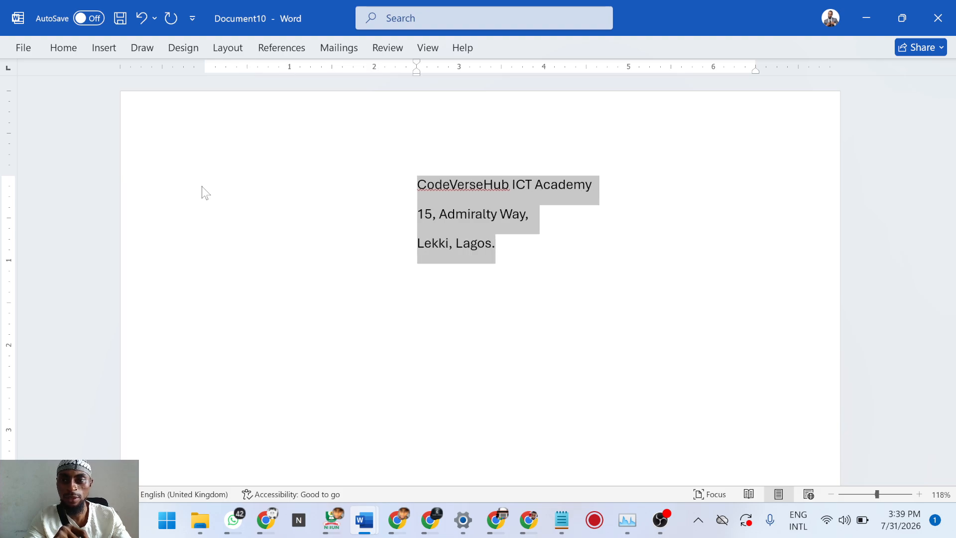
key(ctrl+m)
key(ctrl+m)
key(ctrl+m)
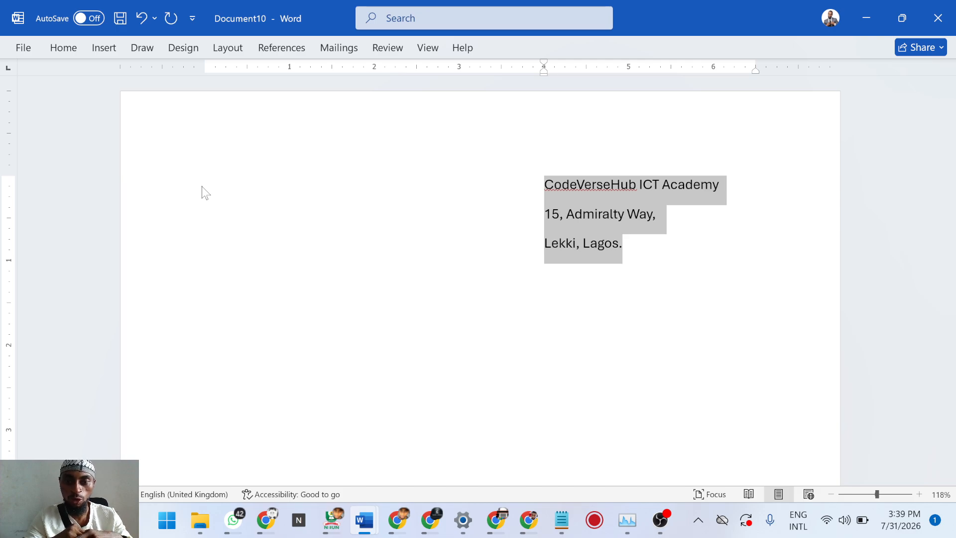
- Add an empty line below the address block and pin the ribbon open
click(428, 296)
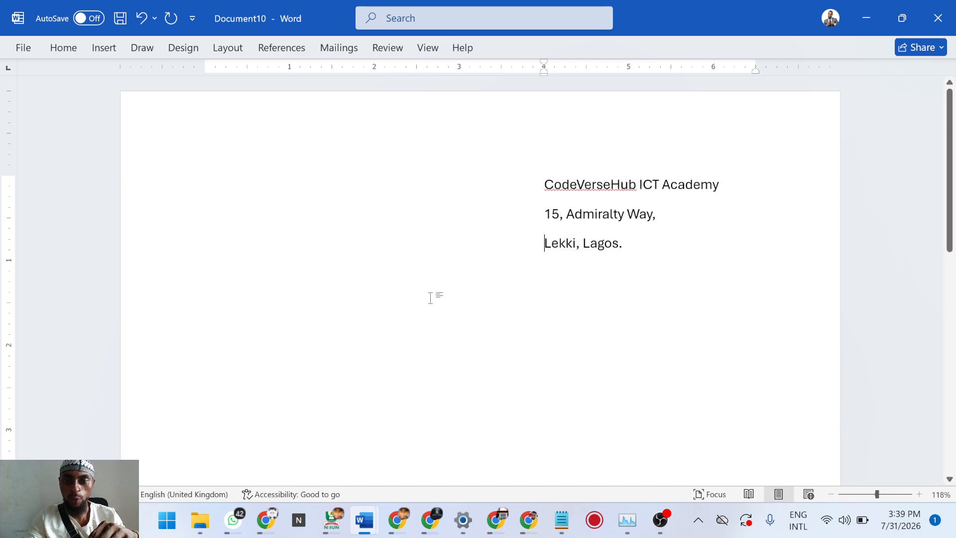
key(End)
key(Return)
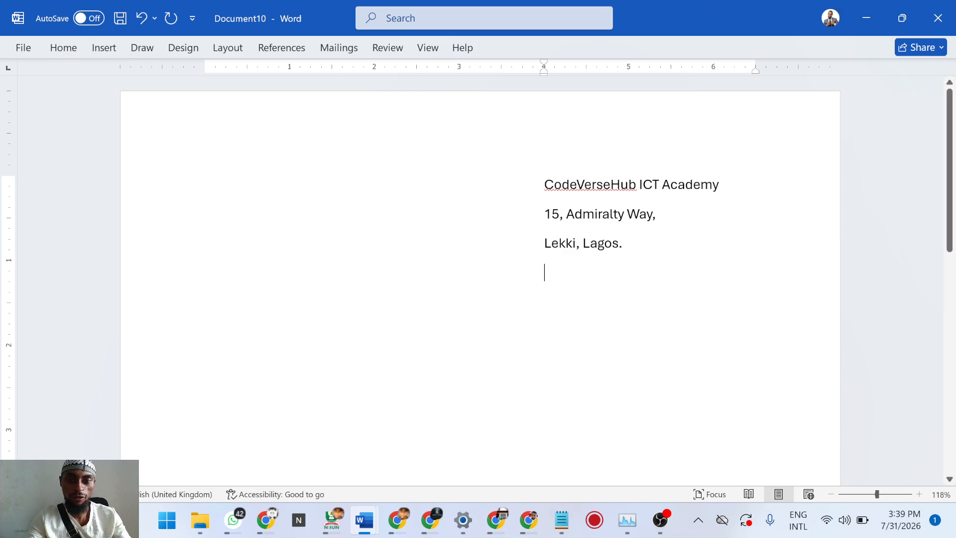
key(ctrl+F1)
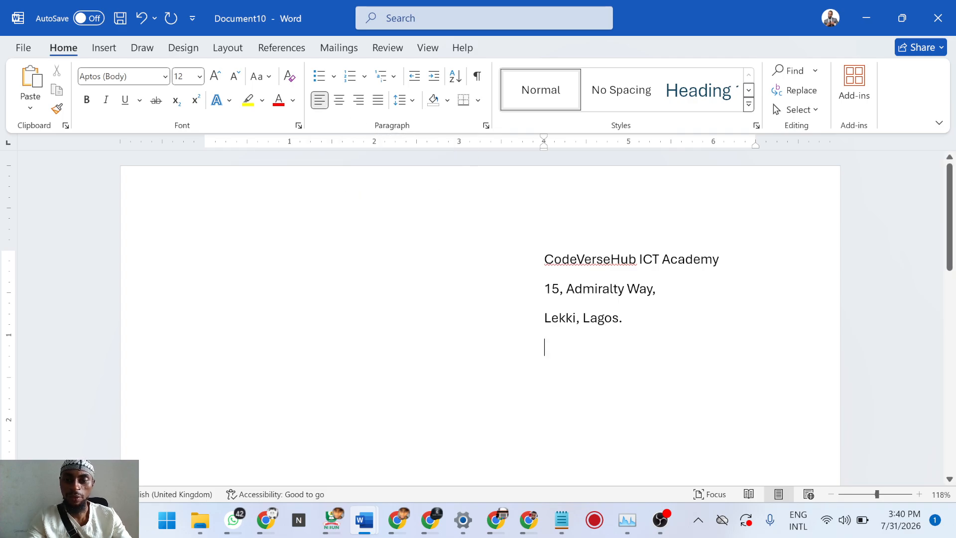
- Reset the new line's indent to the left margin and type 'The Principal,'
key(ctrl+q)
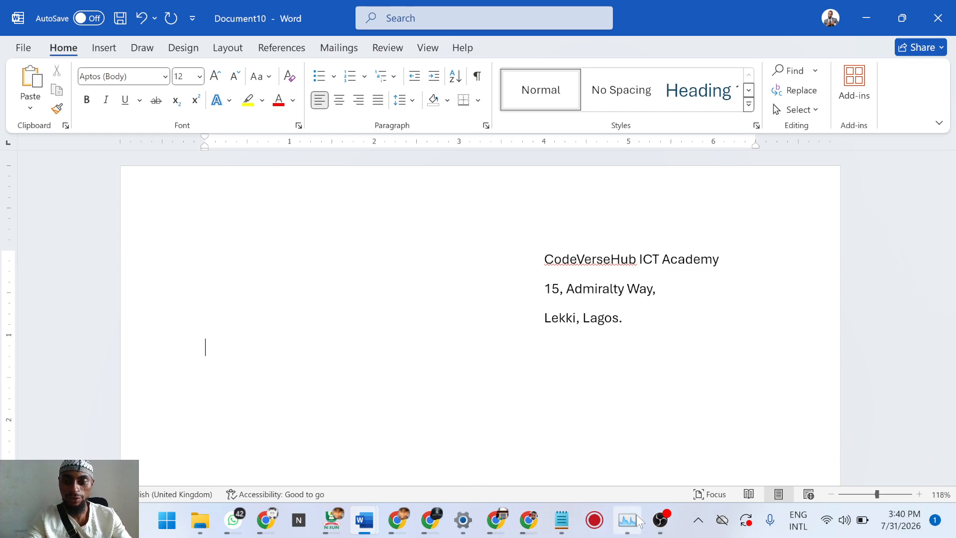
click(658, 521)
click(658, 520)
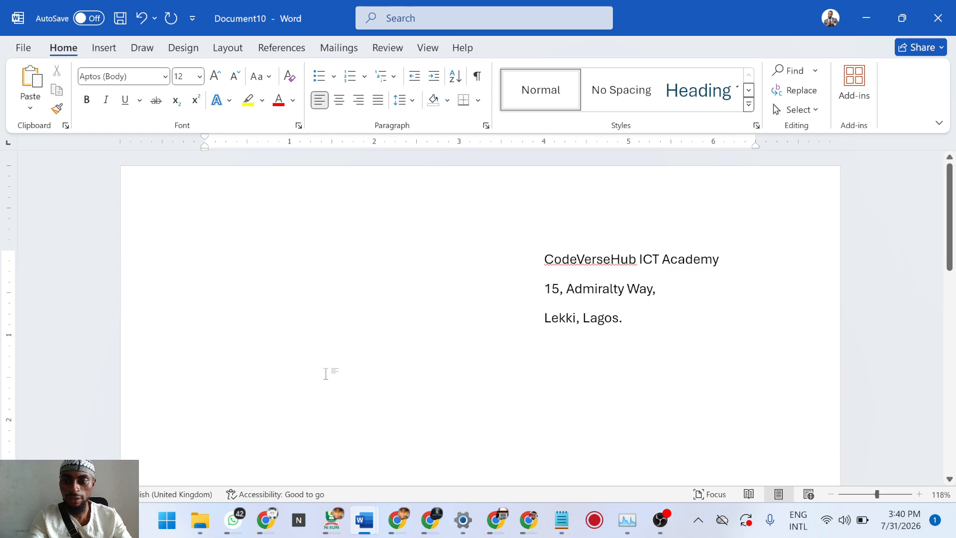
text(The)
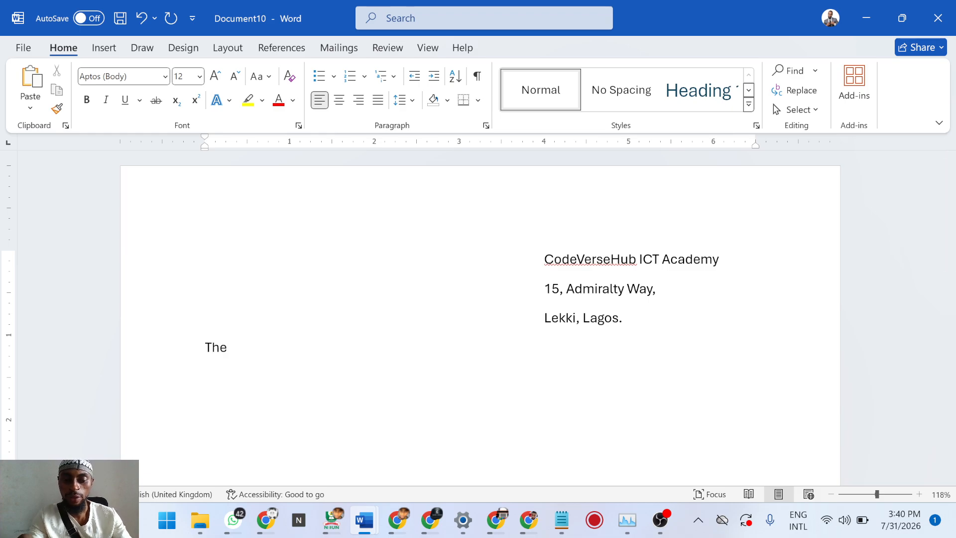
text( Princi)
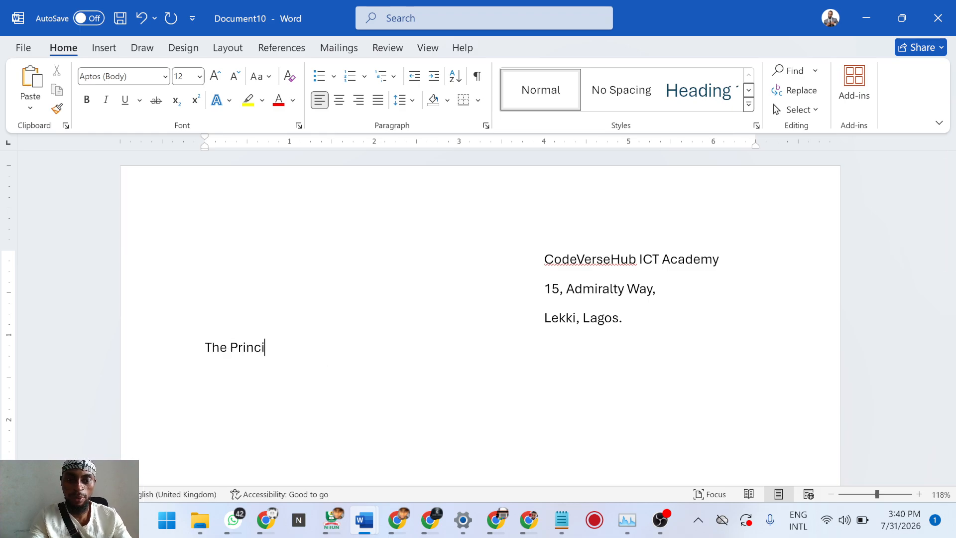
text(pal,)
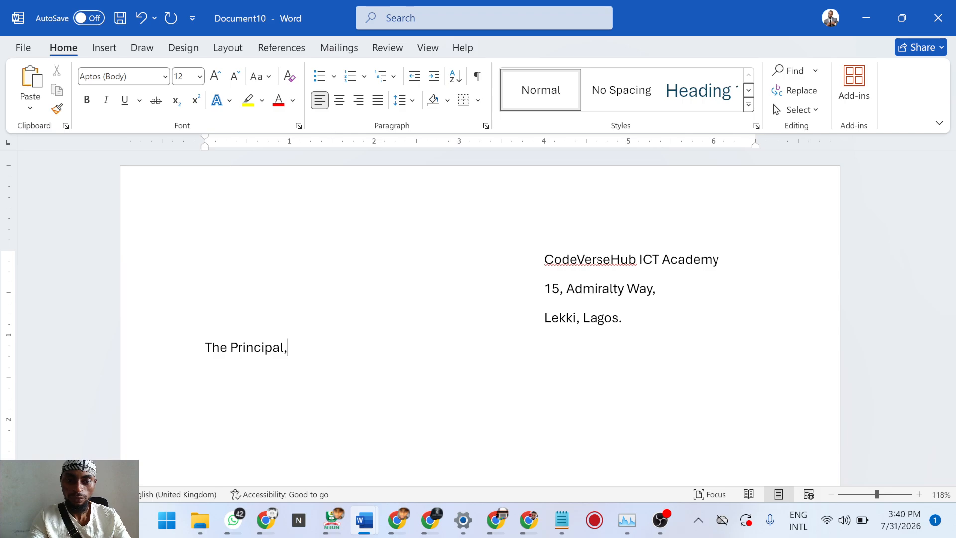
key(Return)
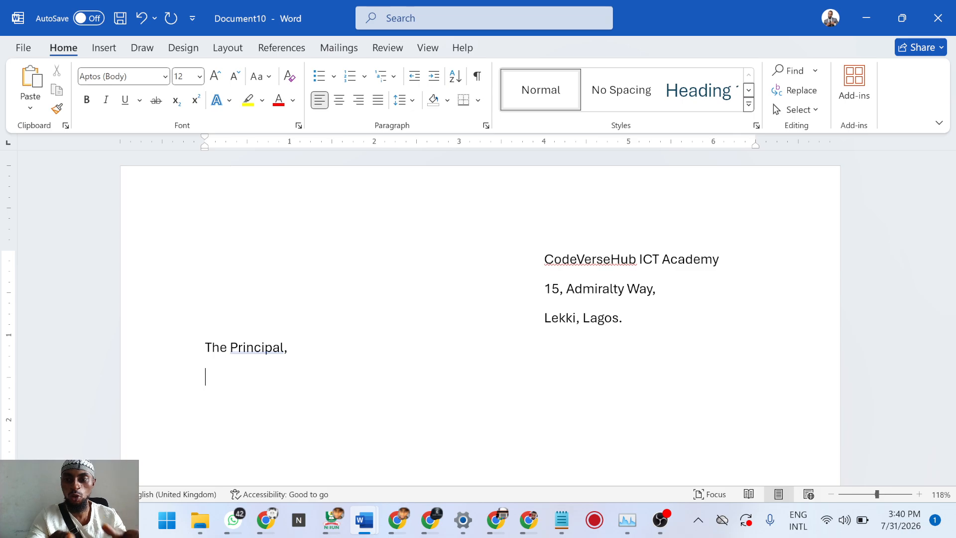
- Add 'Bright Future Academy,' and 'Lekki, Lagos State.' on the following lines
text(Bright )
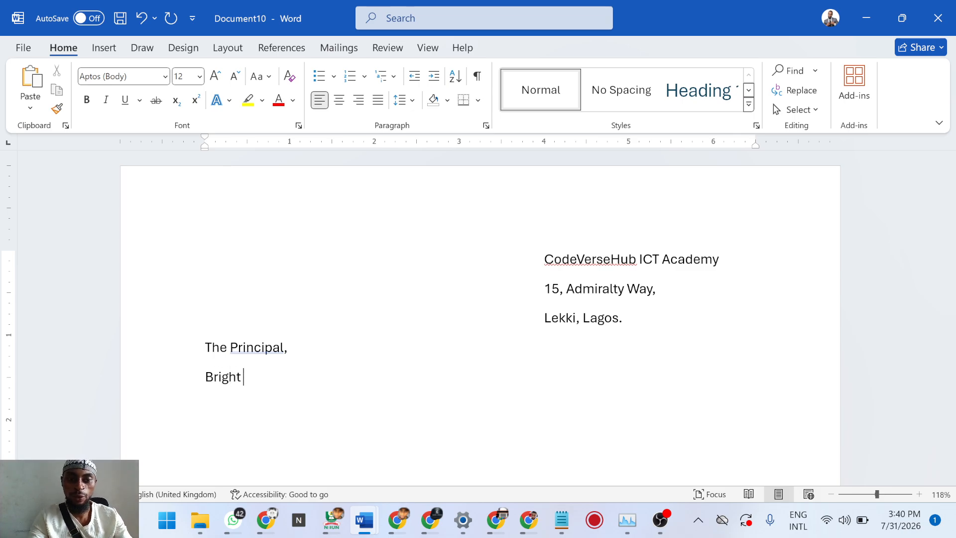
text(Future)
key(BackSpace)
text(ure)
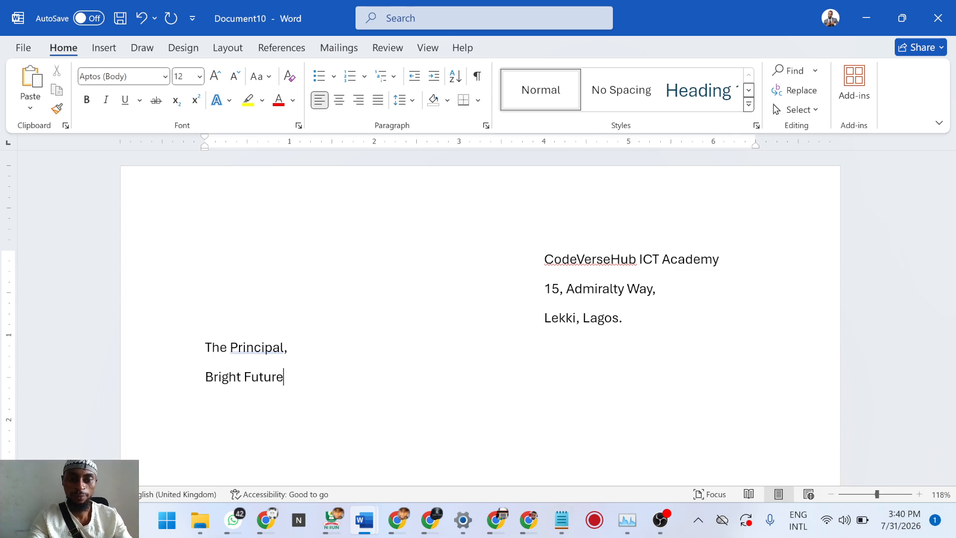
text( Acadme)
key(BackSpace)
key(BackSpace)
text(e)
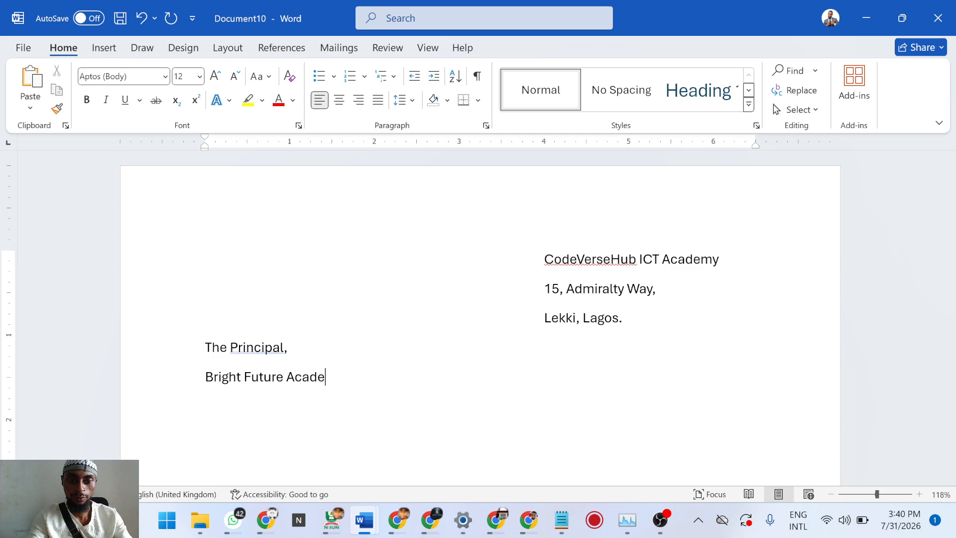
text(my)
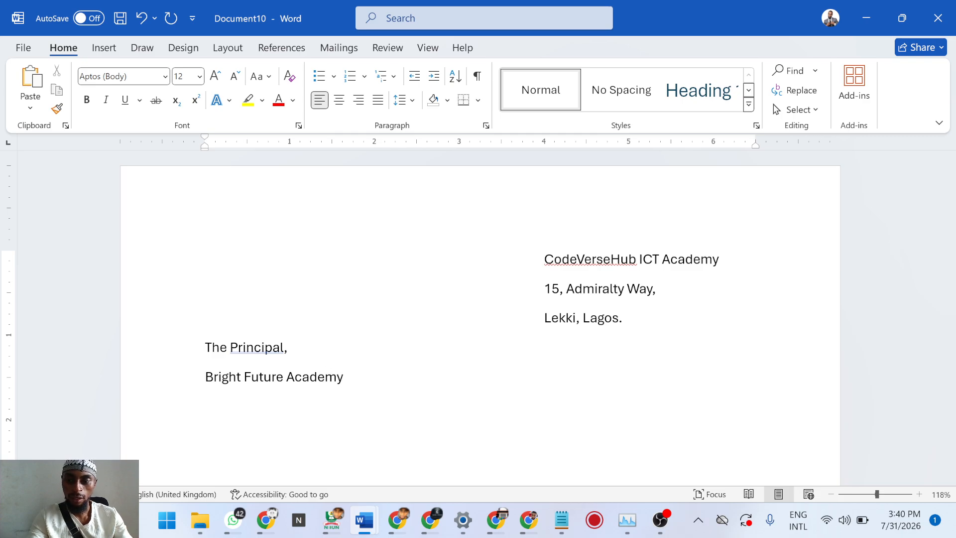
text(,)
key(Return)
text(Lekki, )
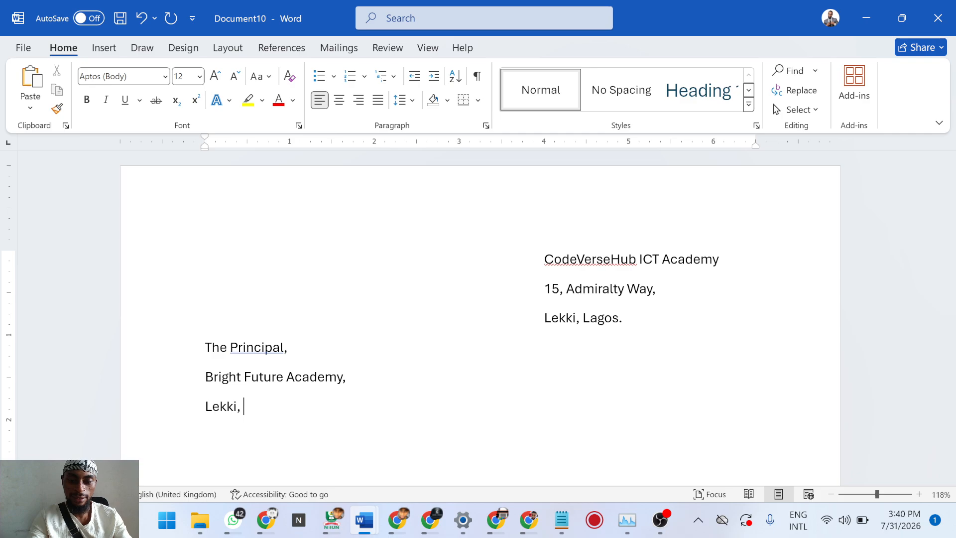
text(Lagos State.)
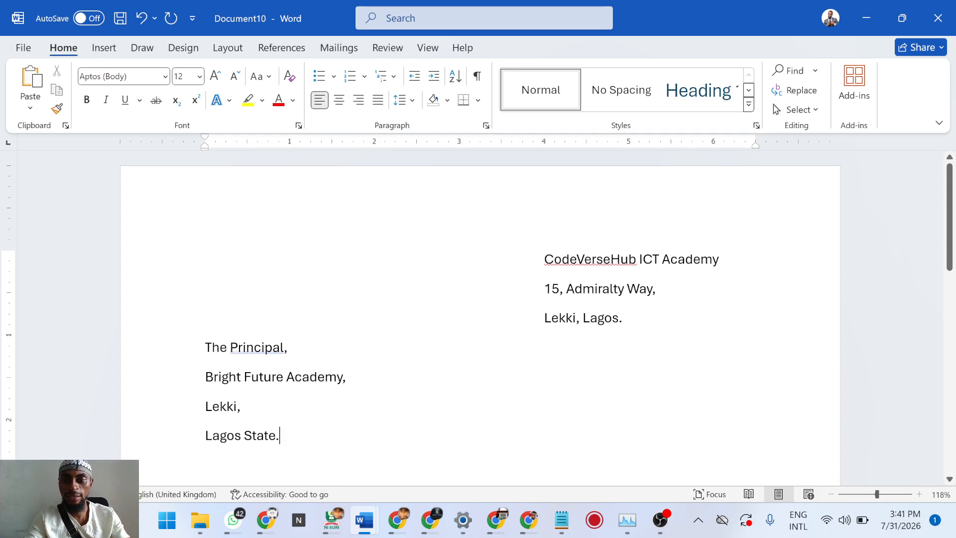
- Select the sender and recipient address blocks, then start a new line below 'Lagos State.'
drag(544, 259, 618, 319)
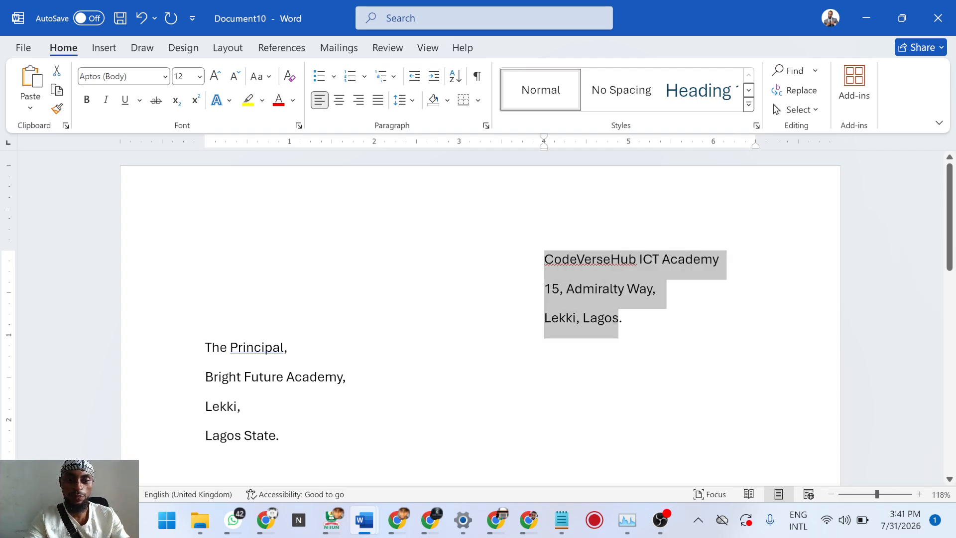
drag(287, 443, 205, 347)
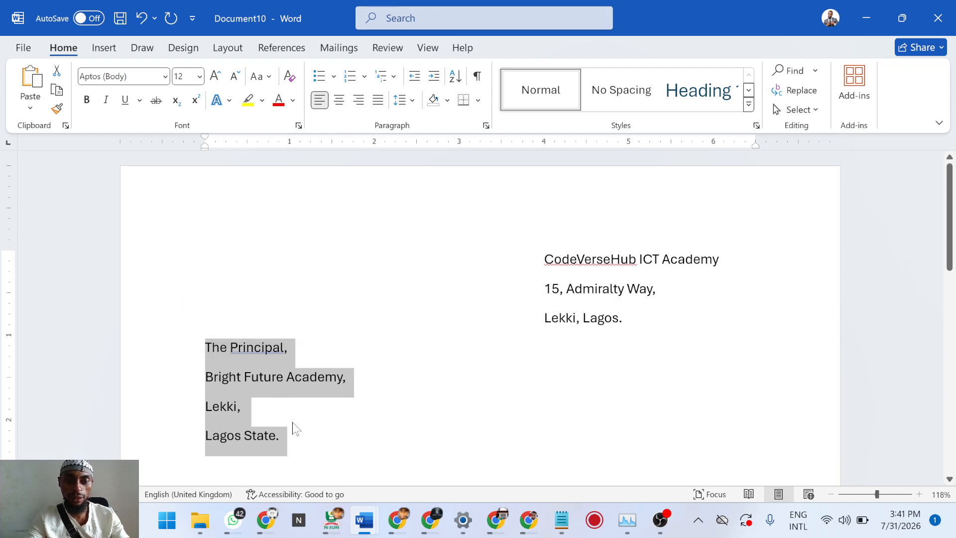
key(Right)
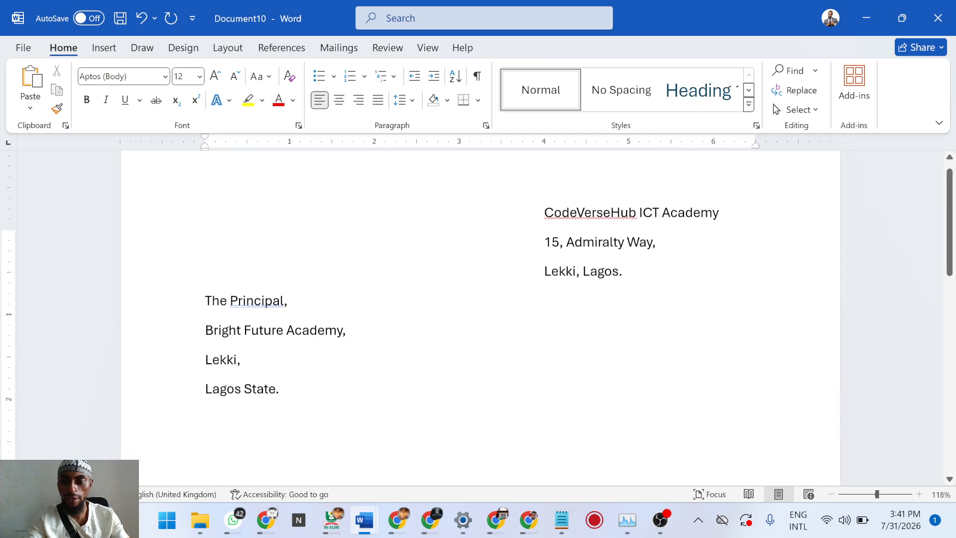
scroll(307, 334, down, 2)
key(Return)
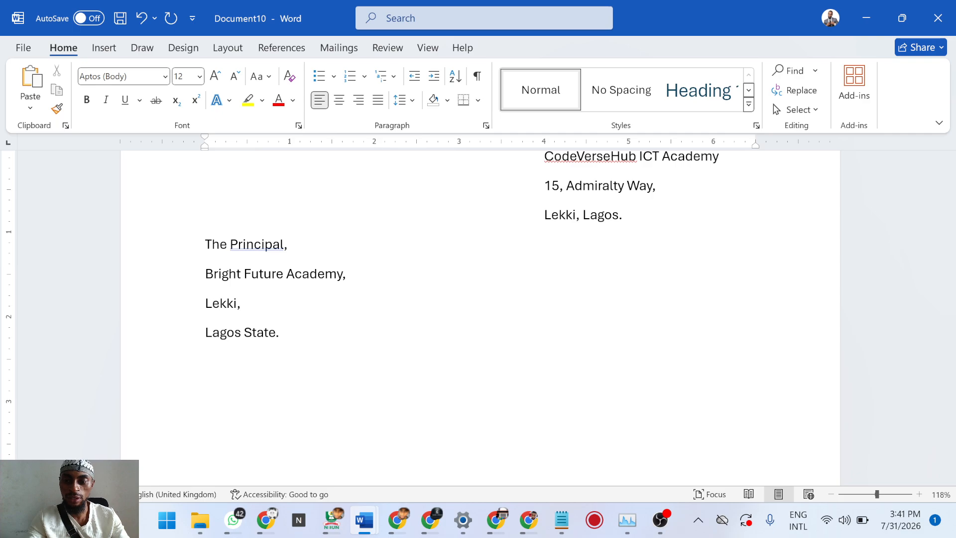
- Type the subject 'APPLICATION FOR PERMISSION TO CONDUCTION COMPUTER TRAINING USING YOUR FACILITY'
text(APPLICA)
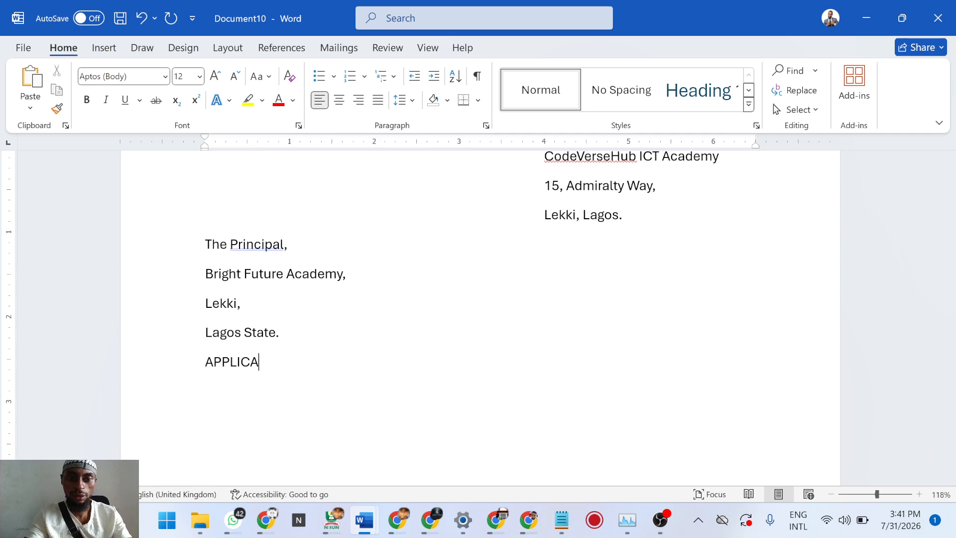
text(TION FOR PERM)
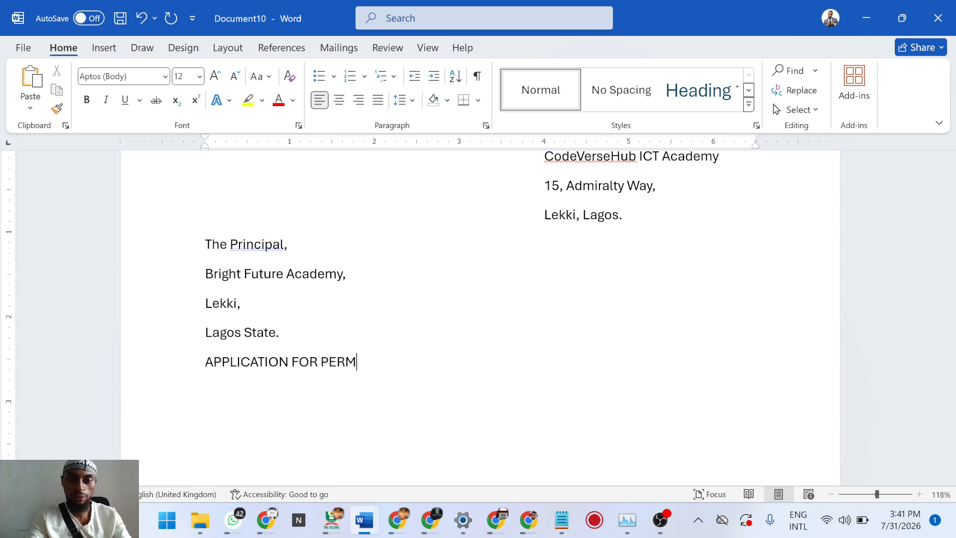
text(ISSION TO )
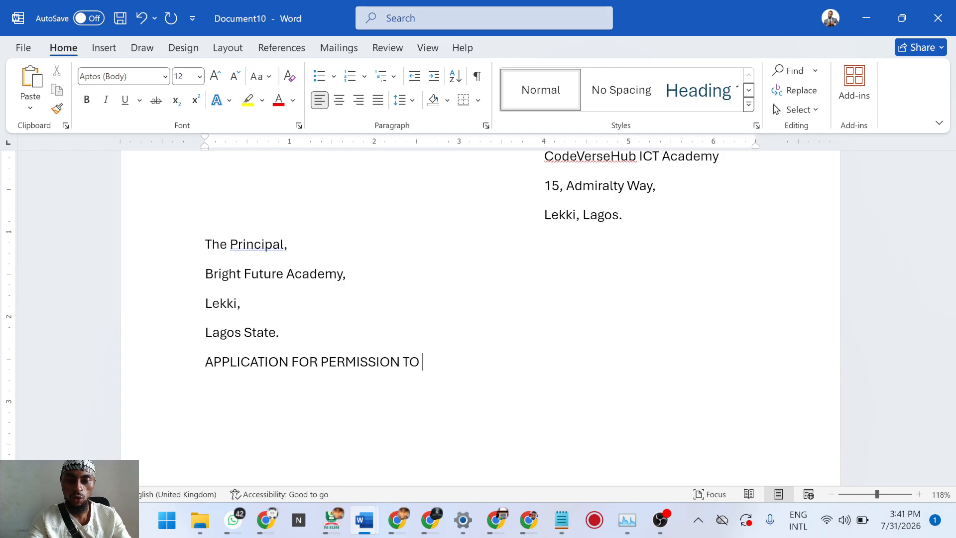
text(CONDUCTION A)
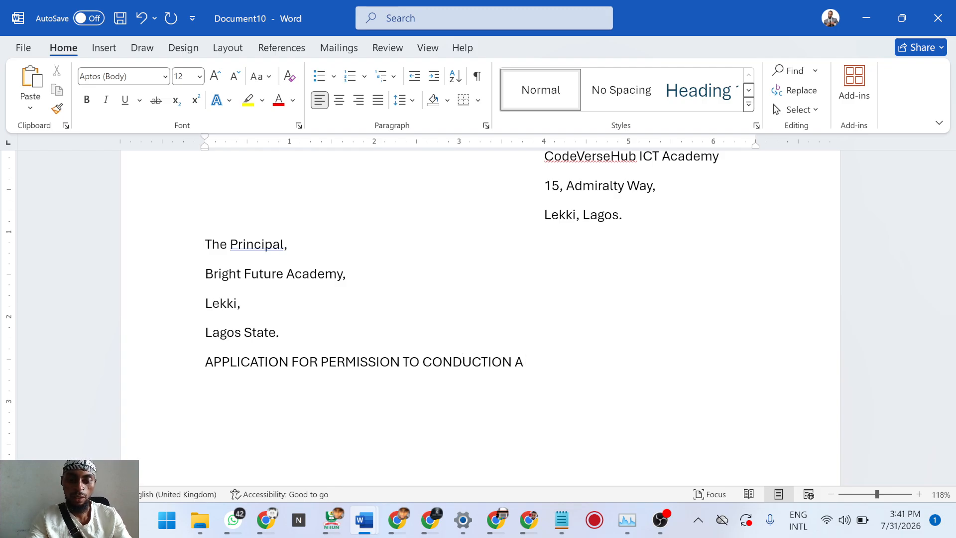
key(BackSpace)
text(COMPUTE)
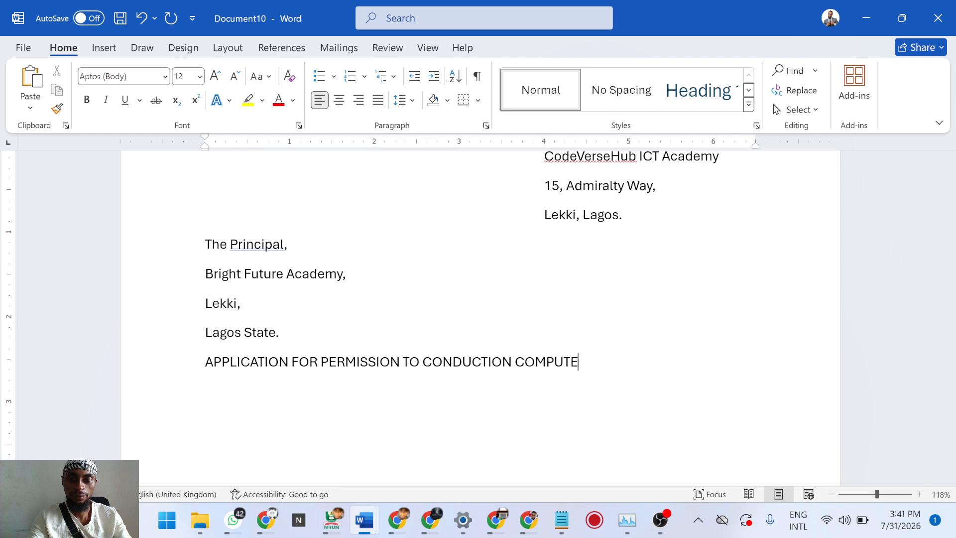
text(R TRAININ)
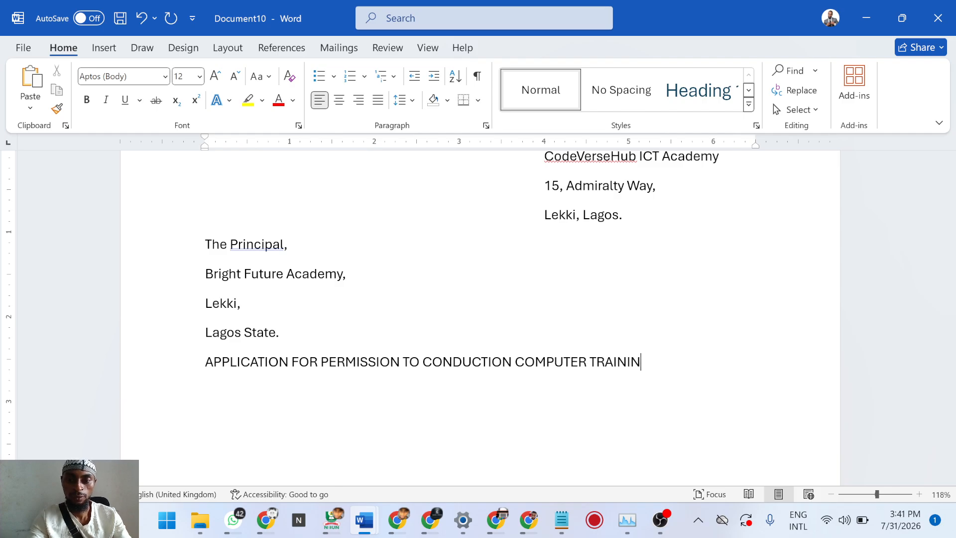
text(G IN Y)
key(BackSpace)
key(BackSpace)
key(BackSpace)
key(BackSpace)
key(BackSpace)
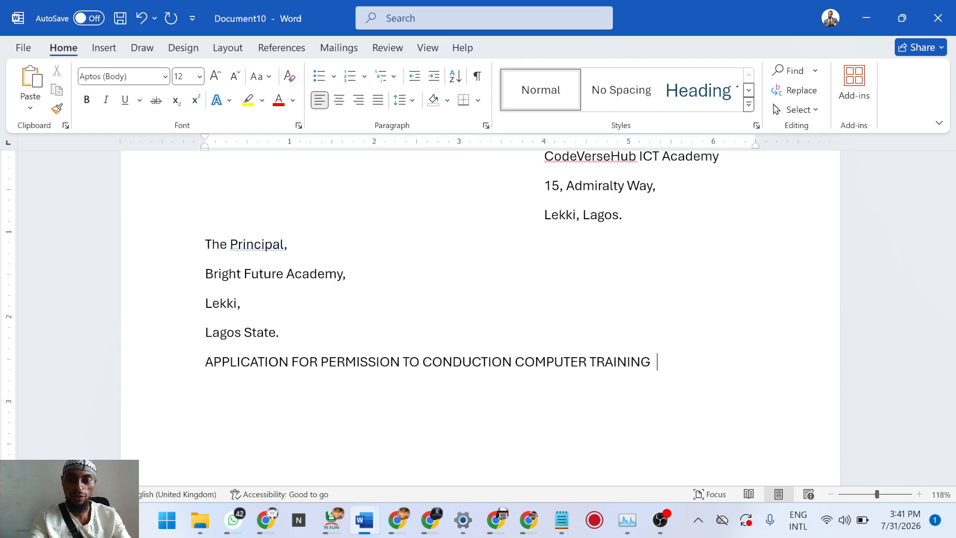
text(USING YOURFA)
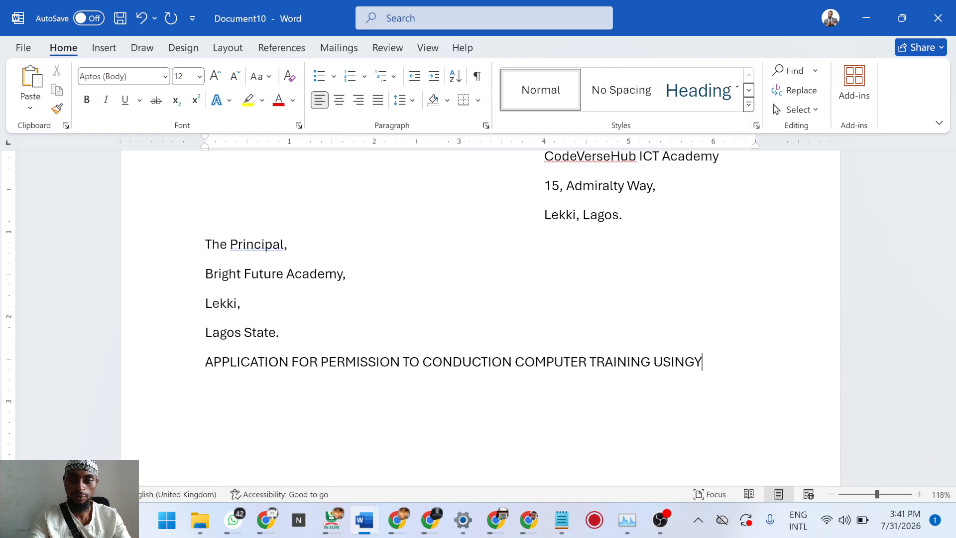
key(BackSpace)
key(BackSpace)
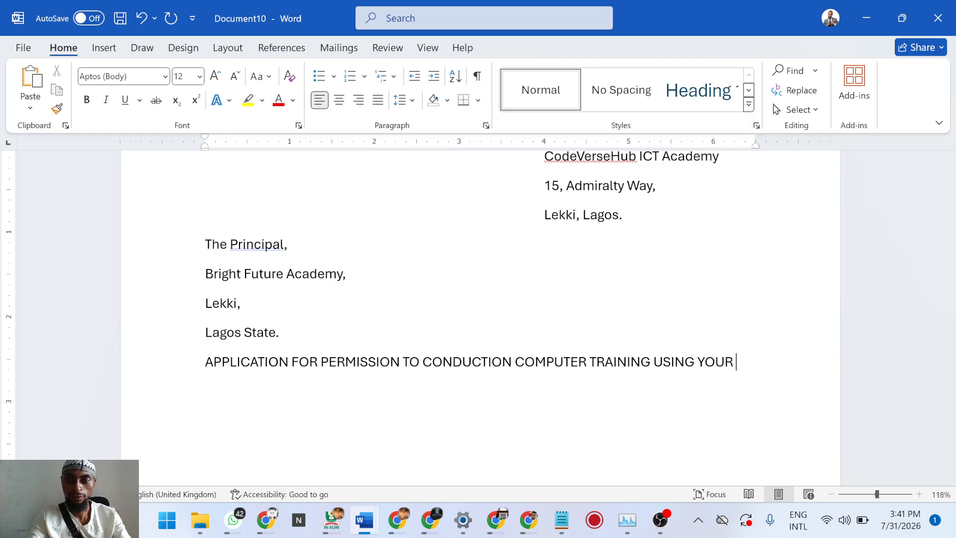
text(FACILITY)
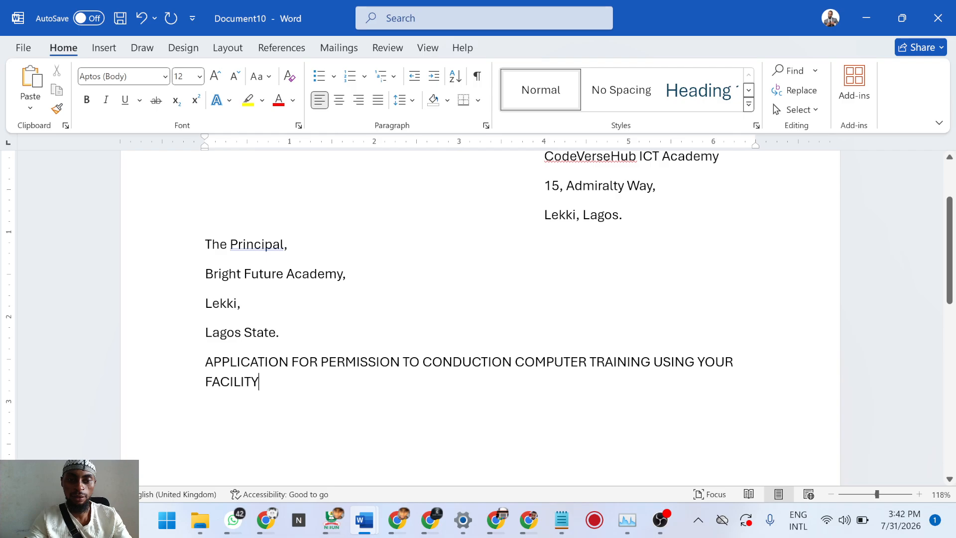
- Make the subject line 15-point and centre it on the page
drag(259, 382, 200, 368)
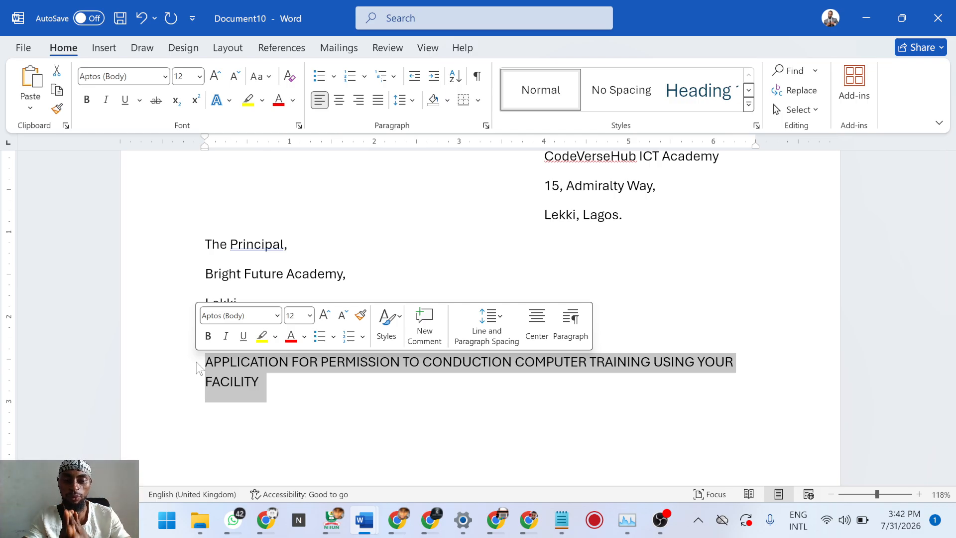
key(ctrl+])
key(ctrl+])
key(ctrl+])
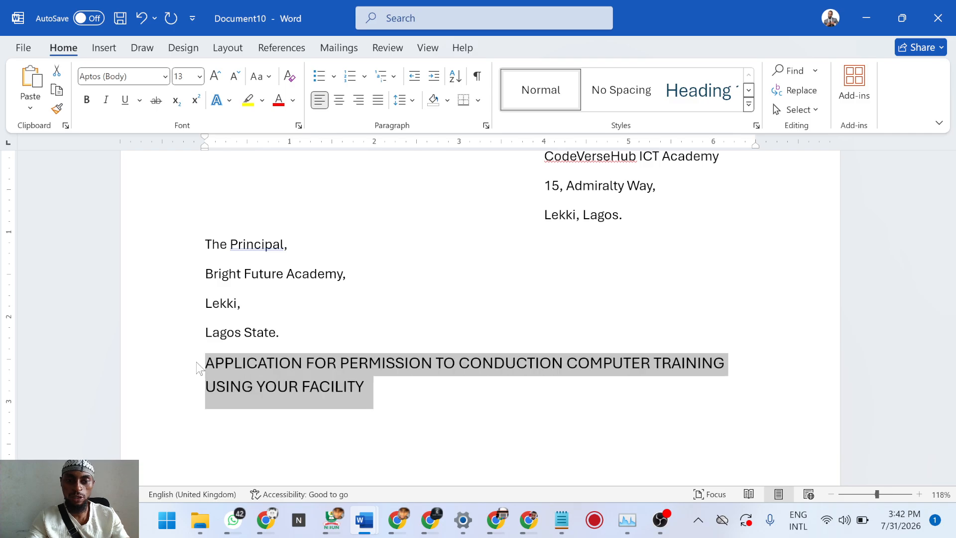
key(ctrl+e)
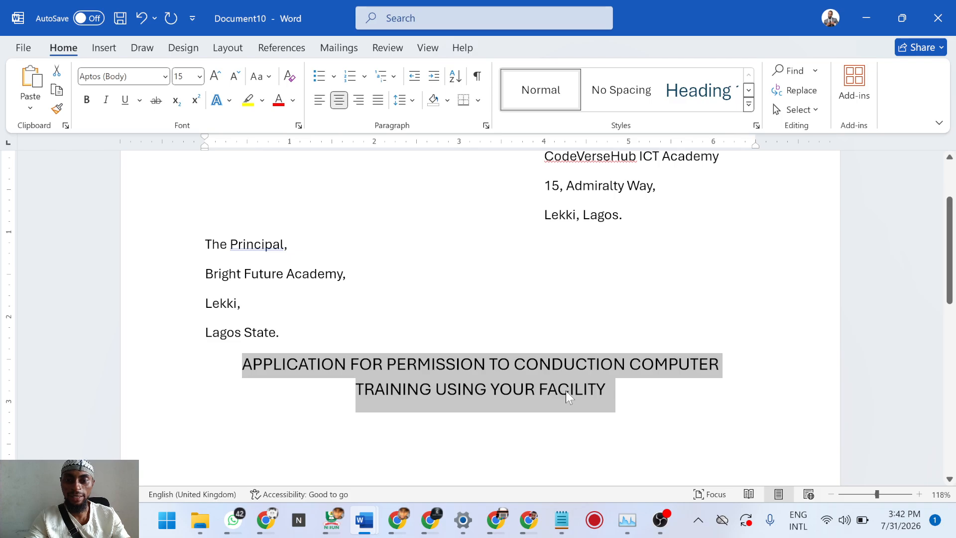
- Start a new left-aligned line below the subject
click(607, 389)
key(Return)
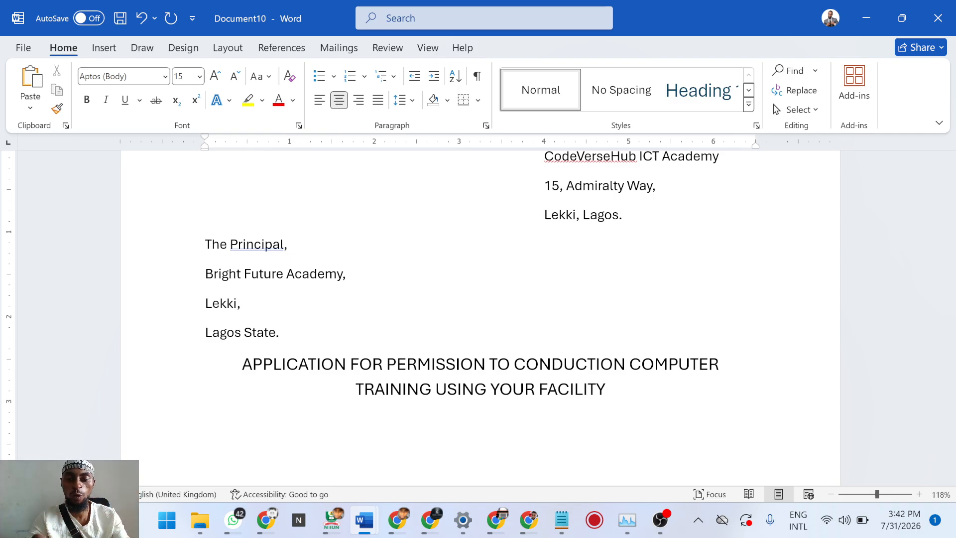
key(ctrl+l)
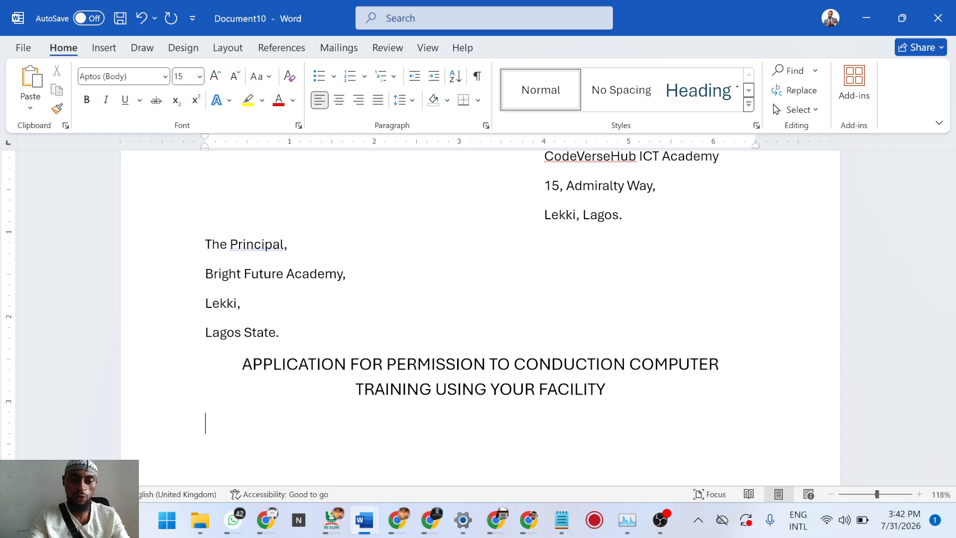
- Type the salutation 'Dear Sir/Ma,' and start a new paragraph below it
text(Dear Sir)
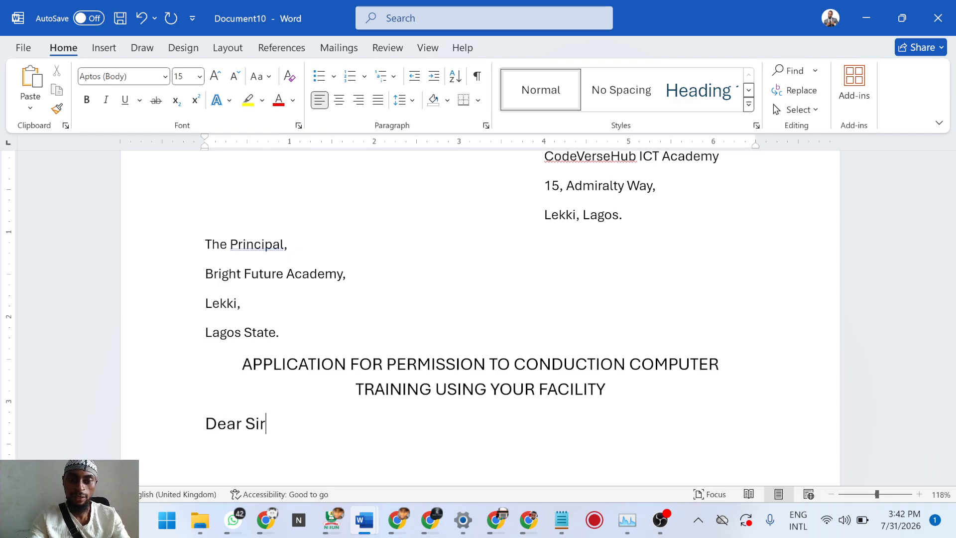
text(/M)
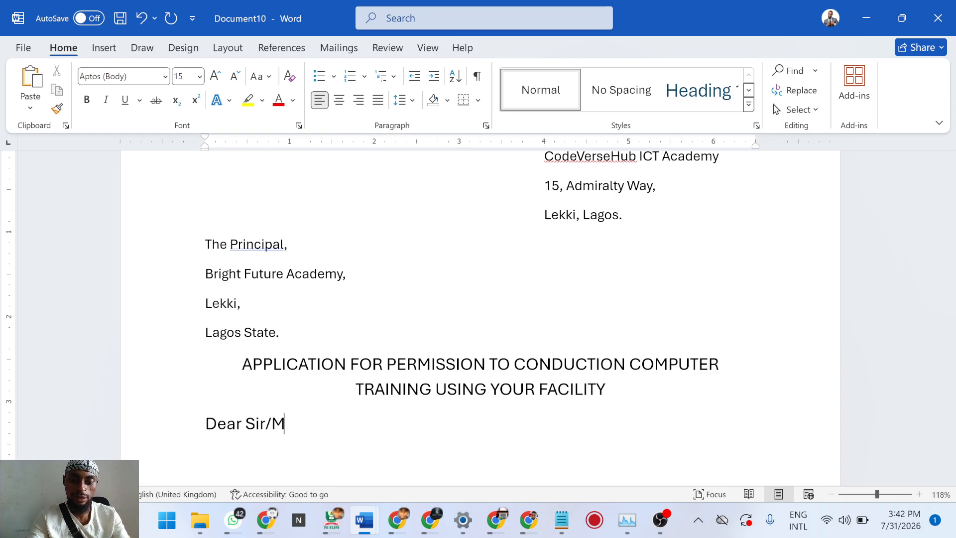
text(a,)
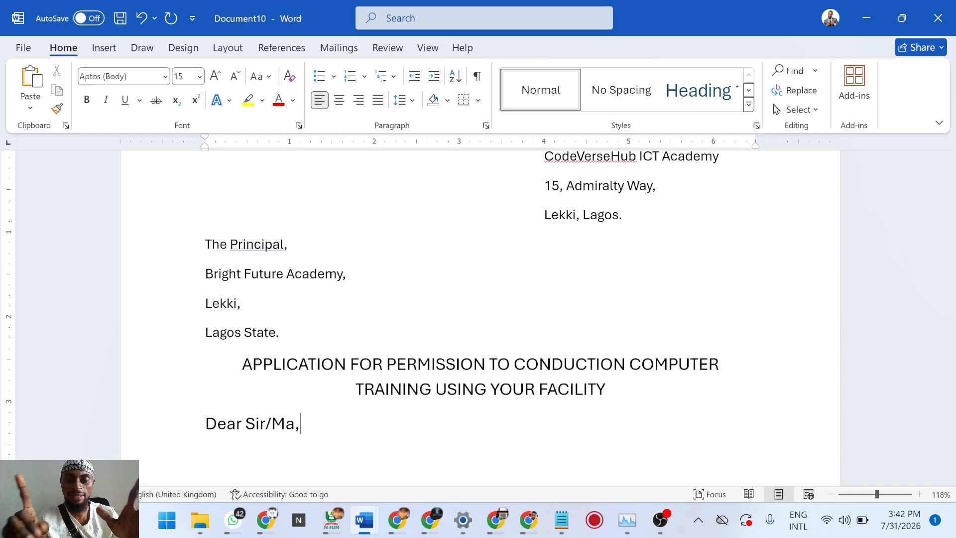
key(Return)
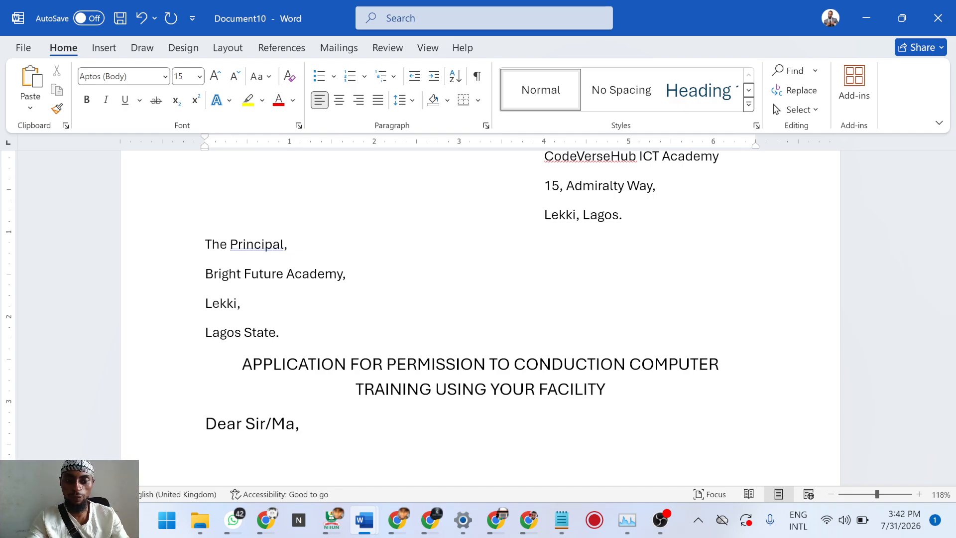
scroll(480, 319, down, 4)
scroll(481, 318, down, 3)
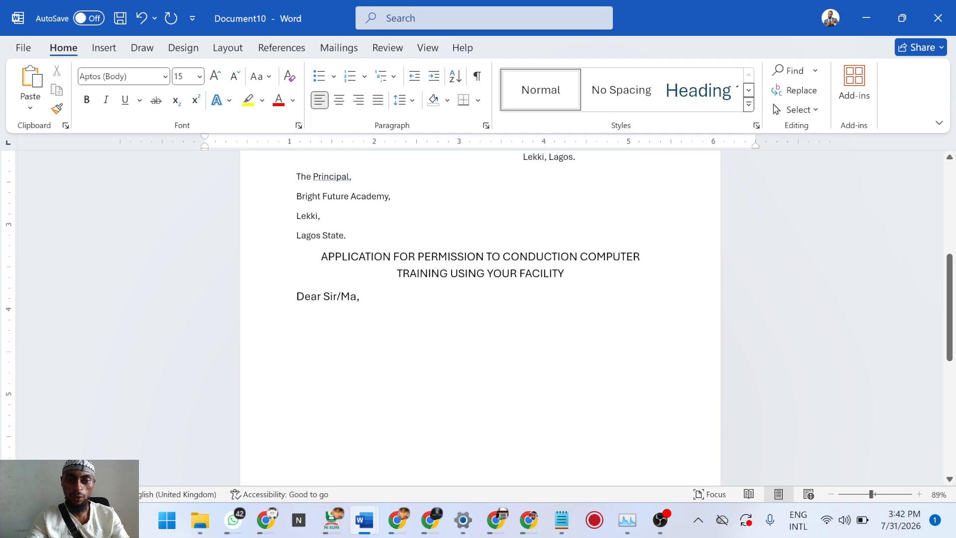
scroll(481, 319, down, 2)
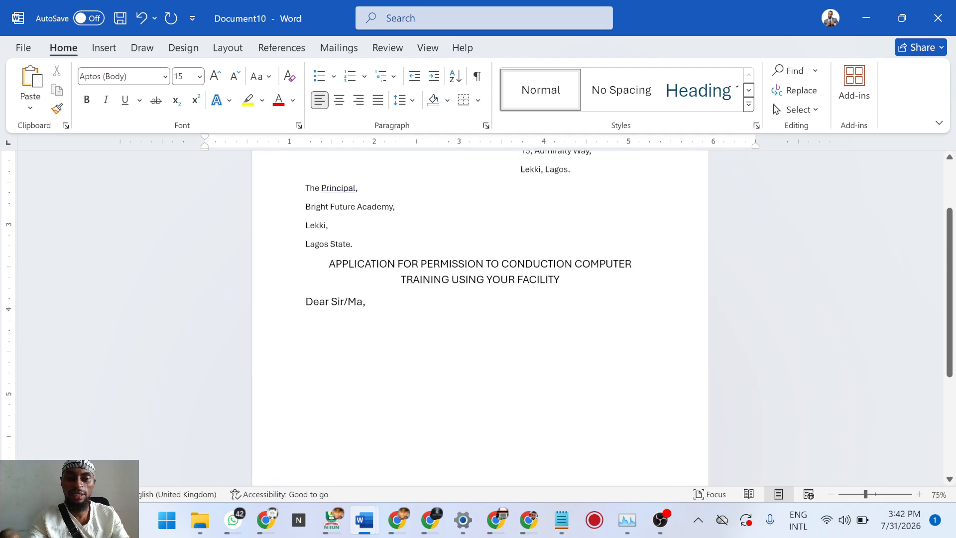
- Generate sample text with =rand(4,4) and keep only its first paragraph
text(=rand)
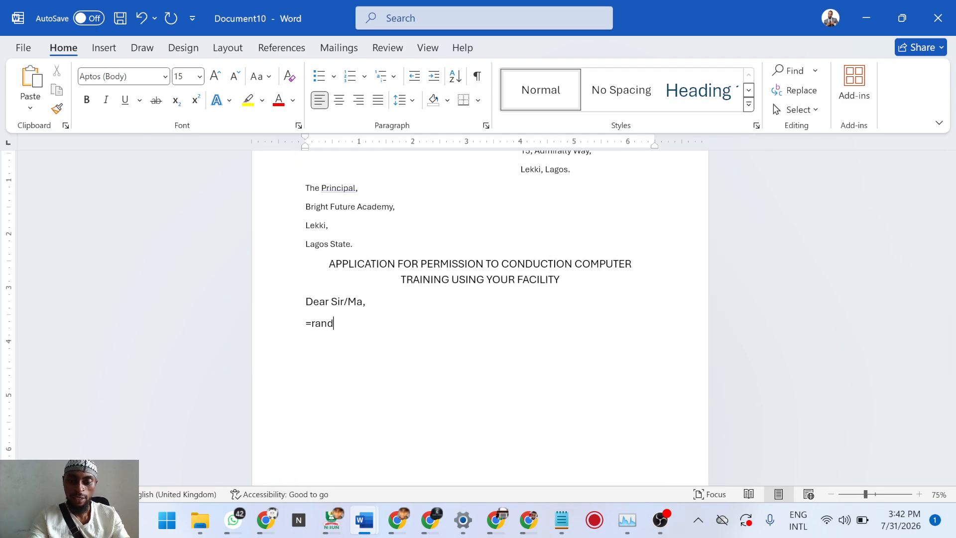
text((4,4)
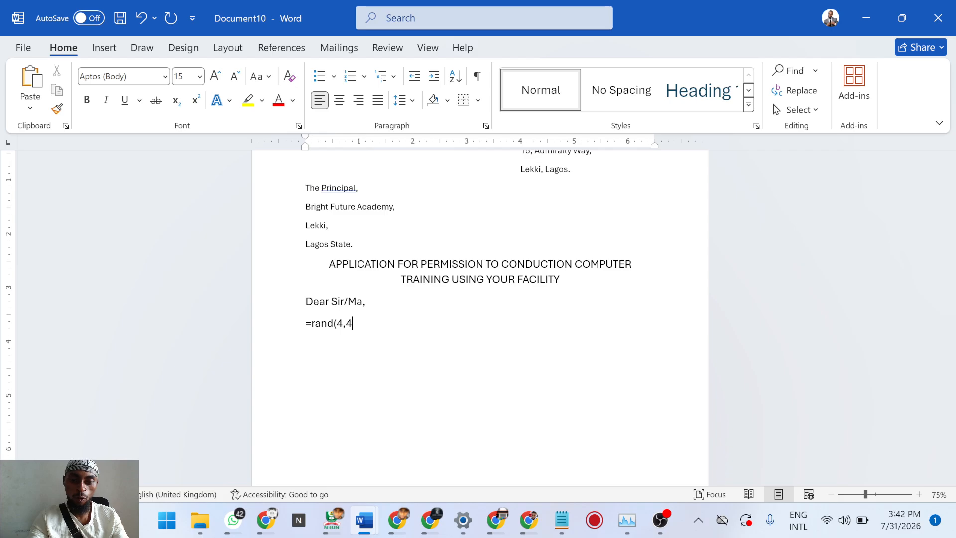
text())
key(Return)
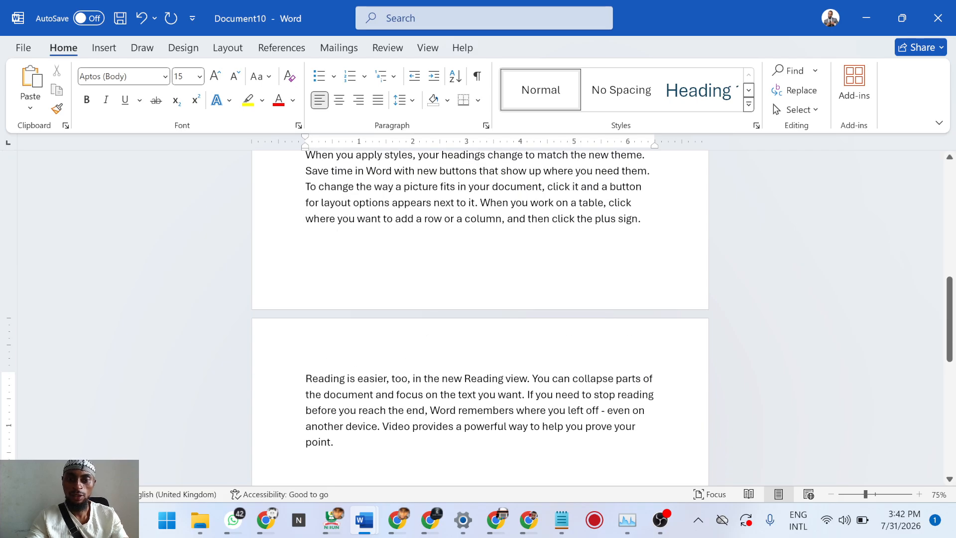
mouse_move(519, 455)
mouse_down()
mouse_move(539, 231)
mouse_move(482, 199)
mouse_move(465, 145)
mouse_move(523, 468)
mouse_move(531, 445)
mouse_move(517, 449)
mouse_move(509, 468)
mouse_up()
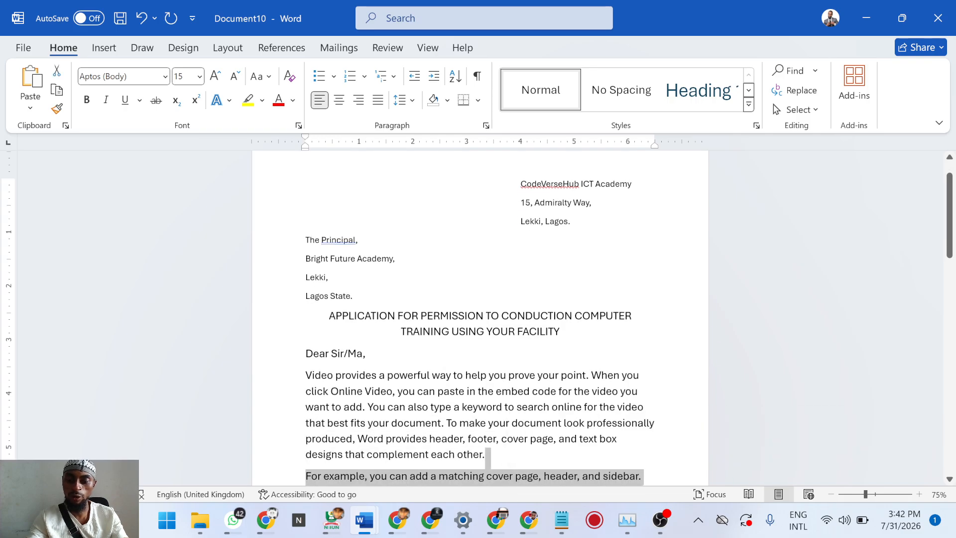
key(BackSpace)
scroll(508, 467, down, 2)
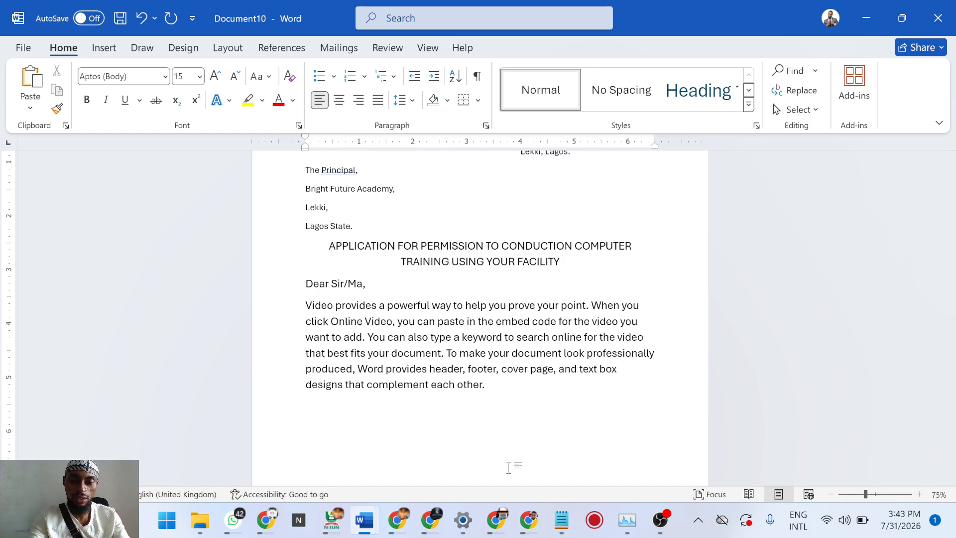
- Type the closing 'Yours sincerely,' and the signer's name beneath it
text(Yours sinc)
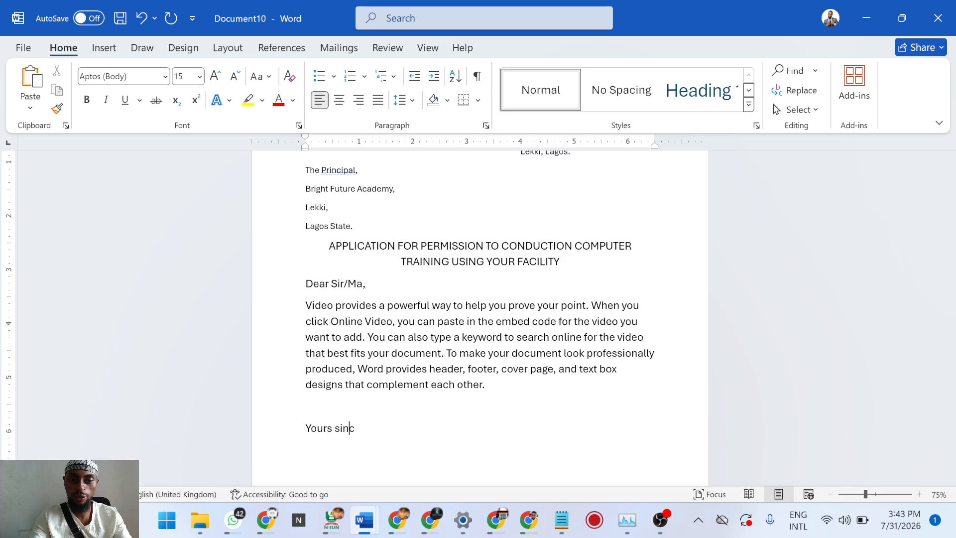
text(ere)
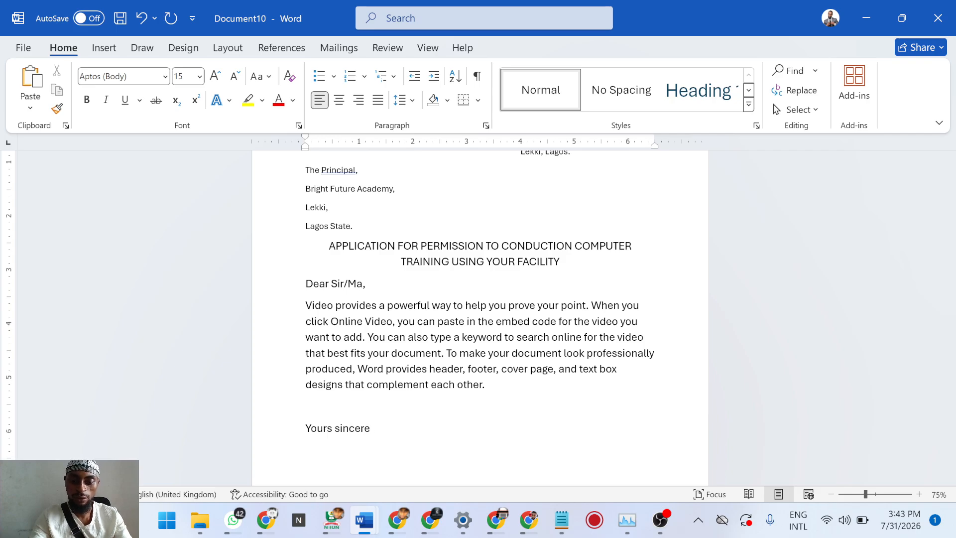
text(ly,)
key(Return)
key(Return)
text(Oa)
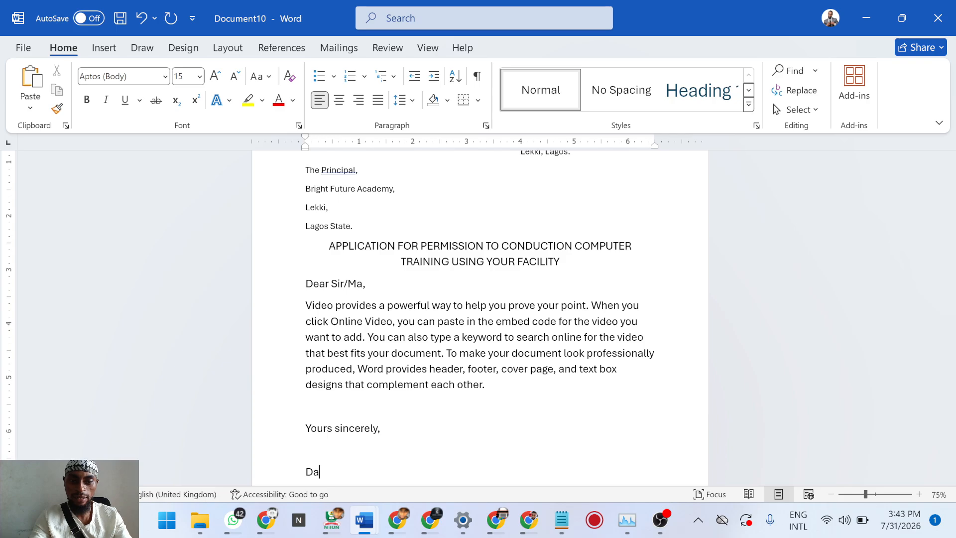
key(BackSpace)
key(BackSpace)
key(BackSpace)
text(J)
key(BackSpace)
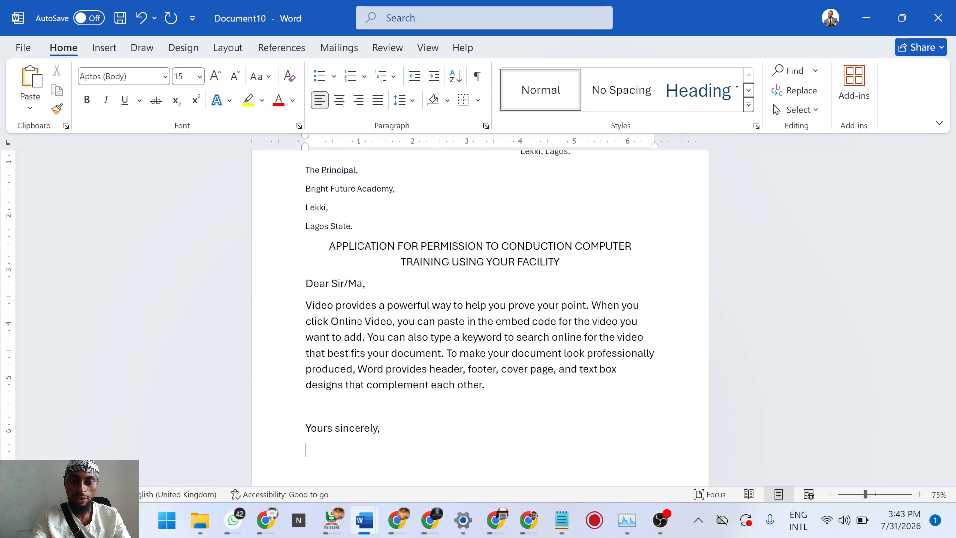
key(Return)
text(James)
key(Return)
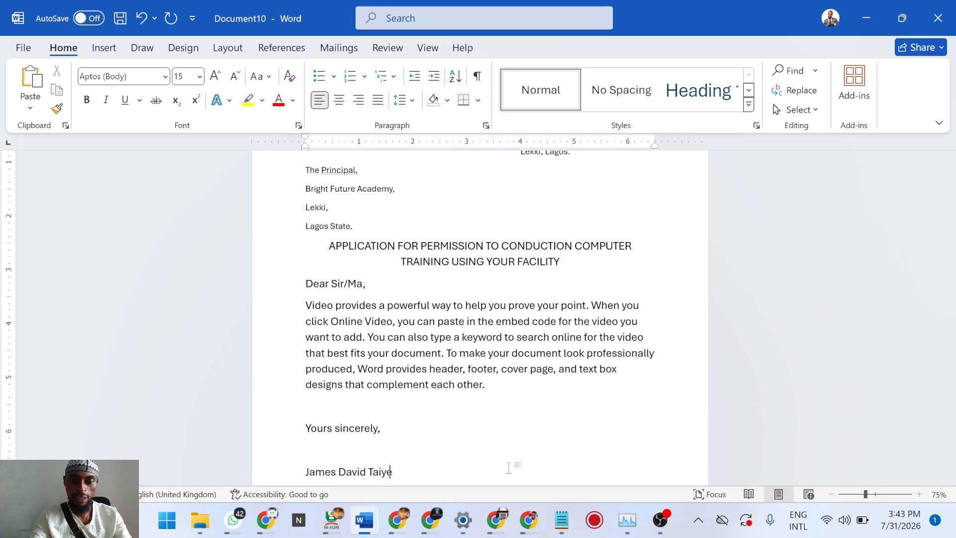
scroll(508, 468, down, 3)
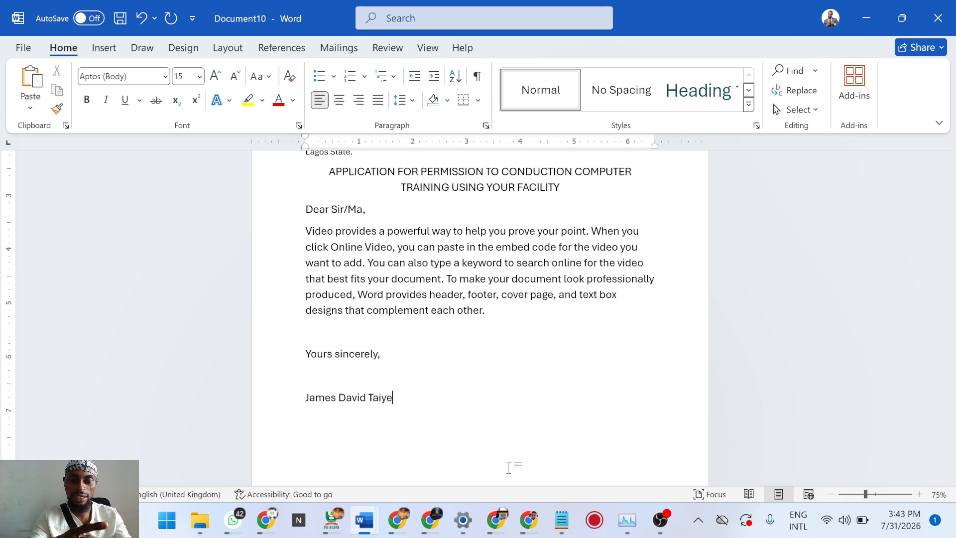
- Add 'ICT Instructor' and 'CodeVerseHub ICT Academy' on separate lines under the name
key(Return)
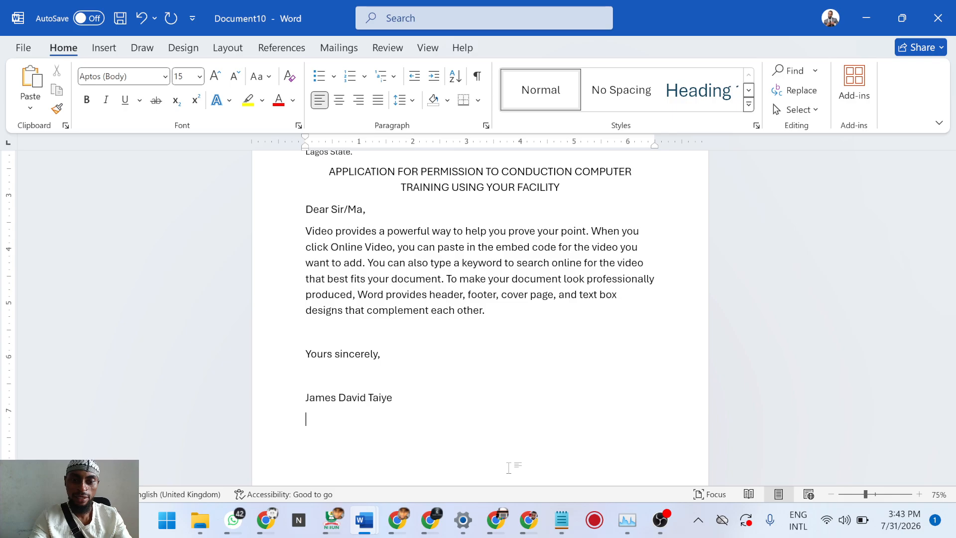
text(ICT )
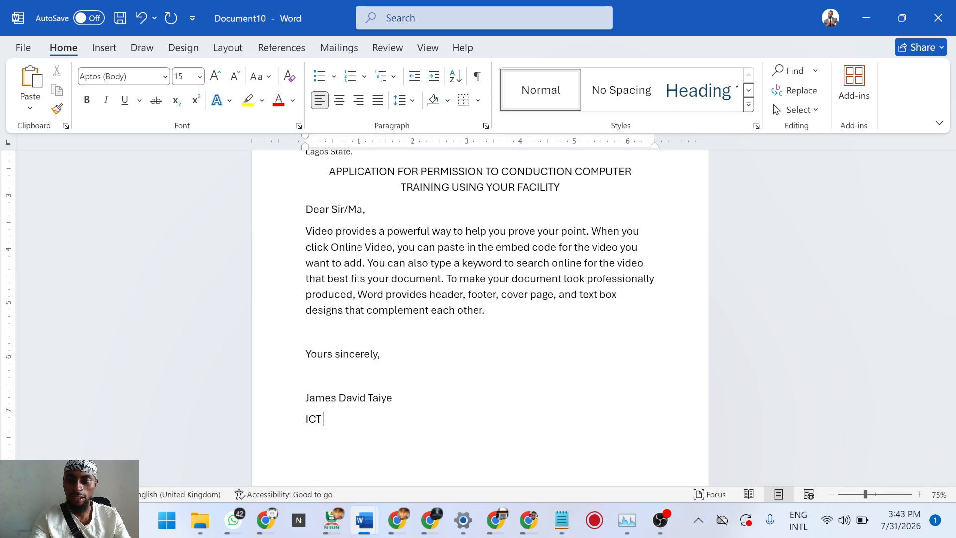
text(Intruc)
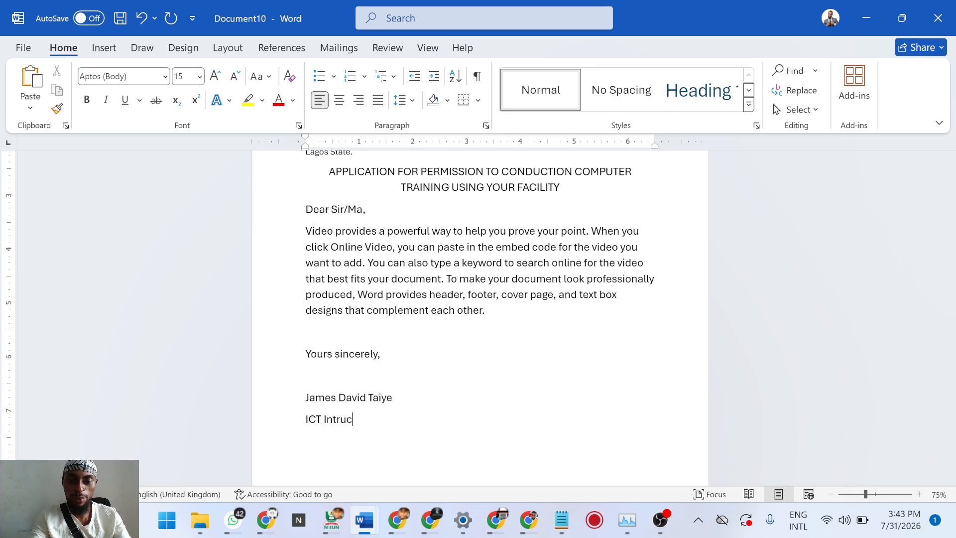
text(tor)
key(BackSpace)
key(BackSpace)
key(BackSpace)
key(BackSpace)
key(BackSpace)
key(BackSpace)
key(BackSpace)
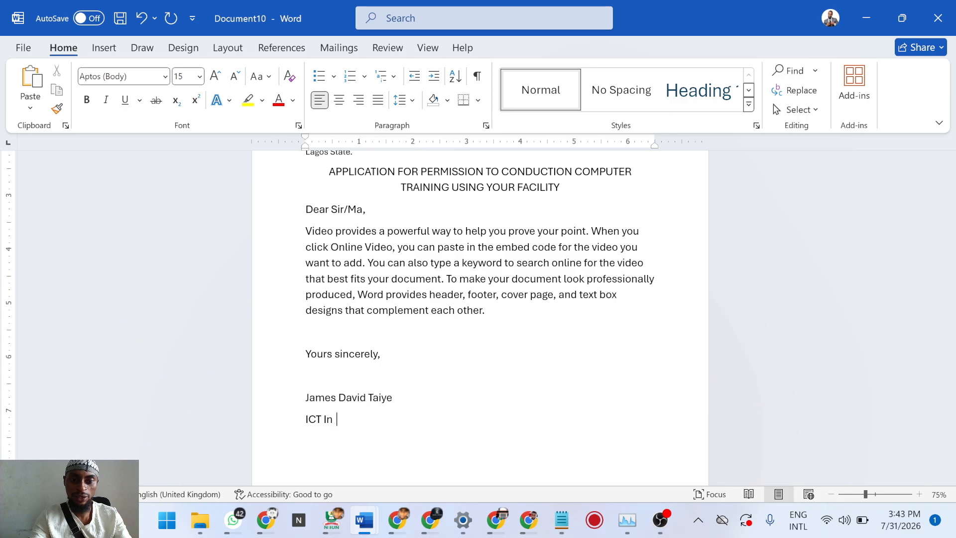
text(struction)
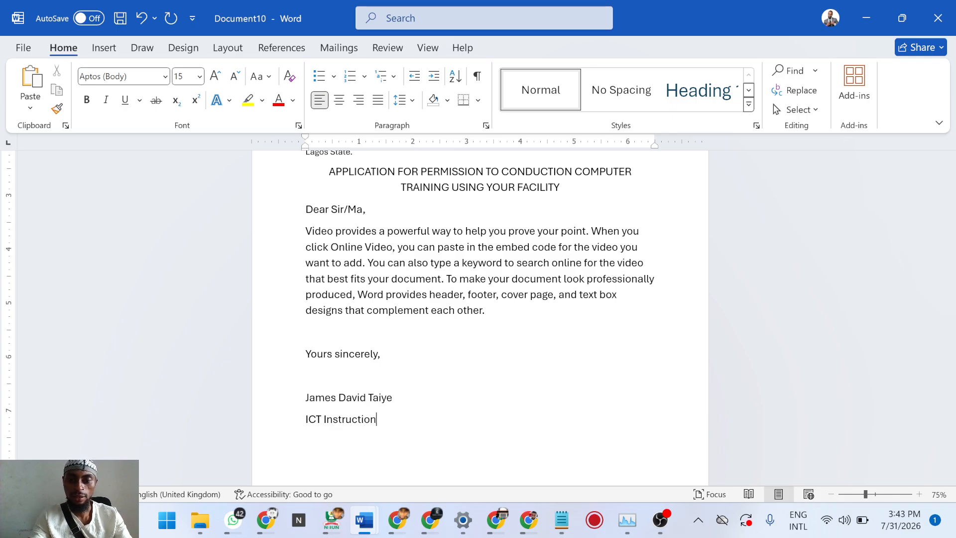
key(BackSpace)
key(BackSpace)
key(BackSpace)
key(BackSpace)
text(tor)
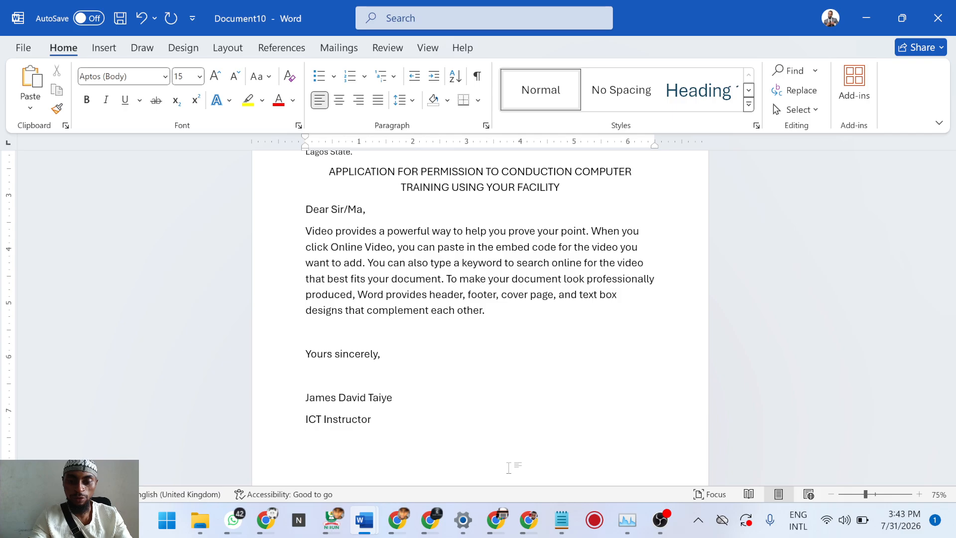
text(Cod)
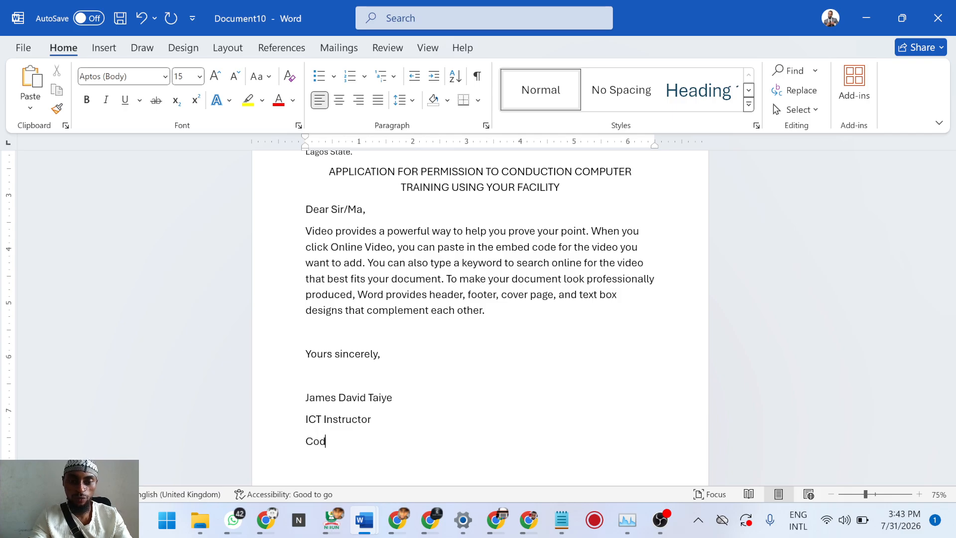
text(eVerseHub A)
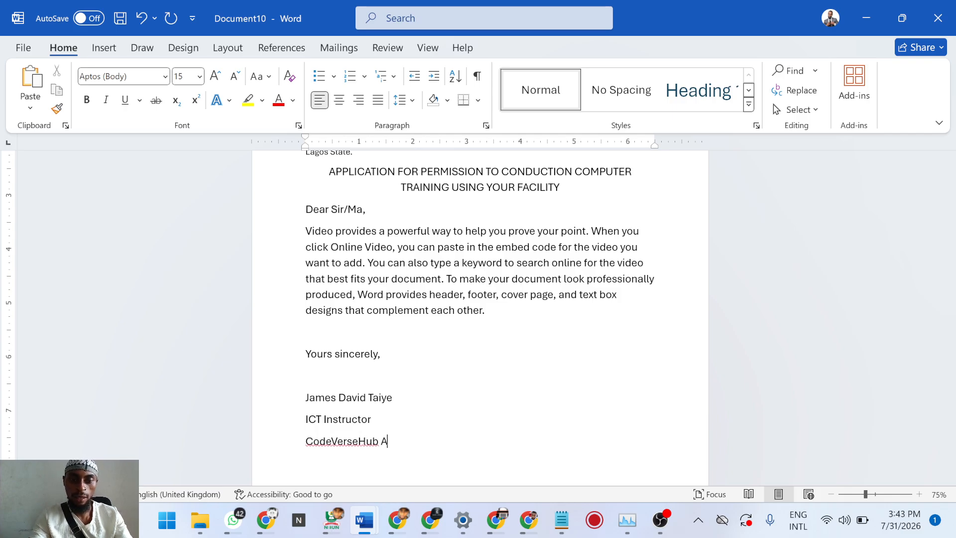
key(BackSpace)
text(ICT)
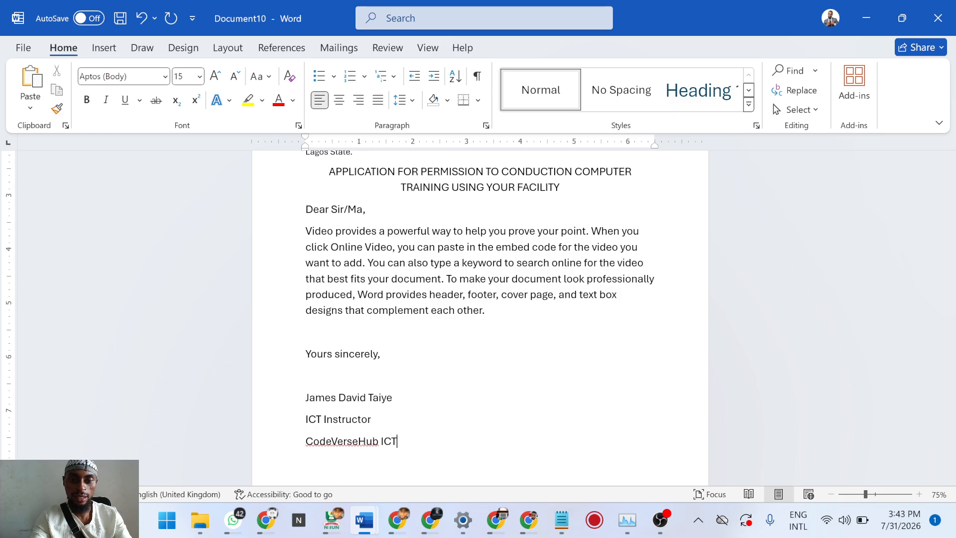
text( Academy)
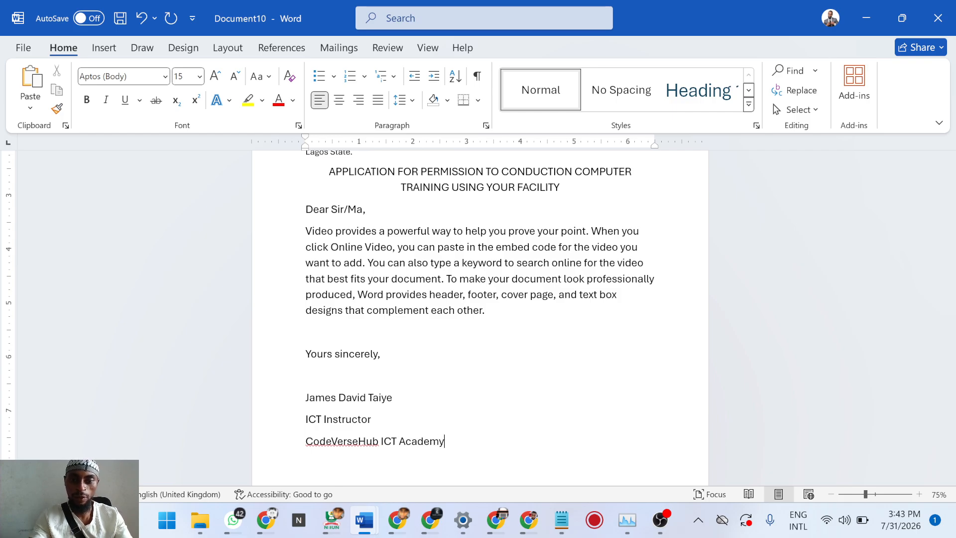
scroll(480, 318, down, 2)
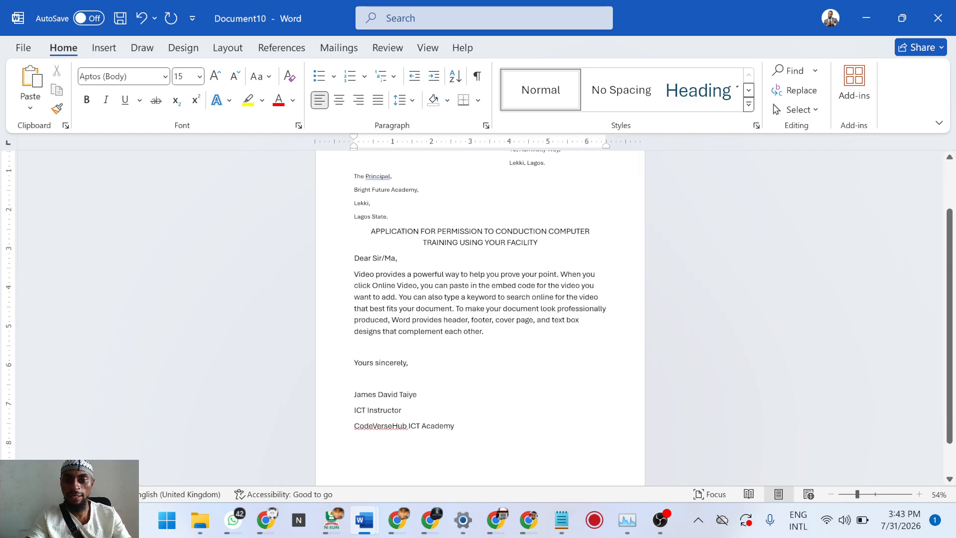
right_click(636, 387)
click(487, 332)
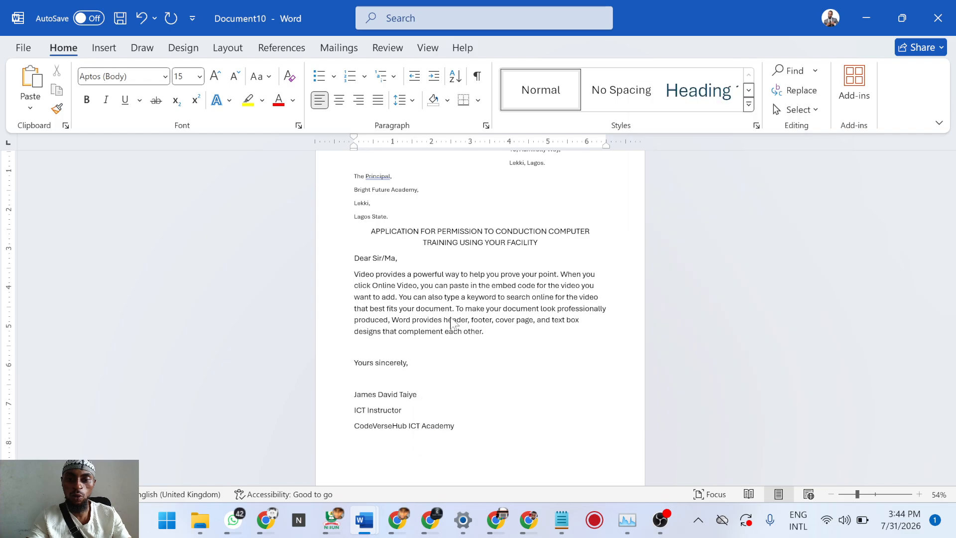